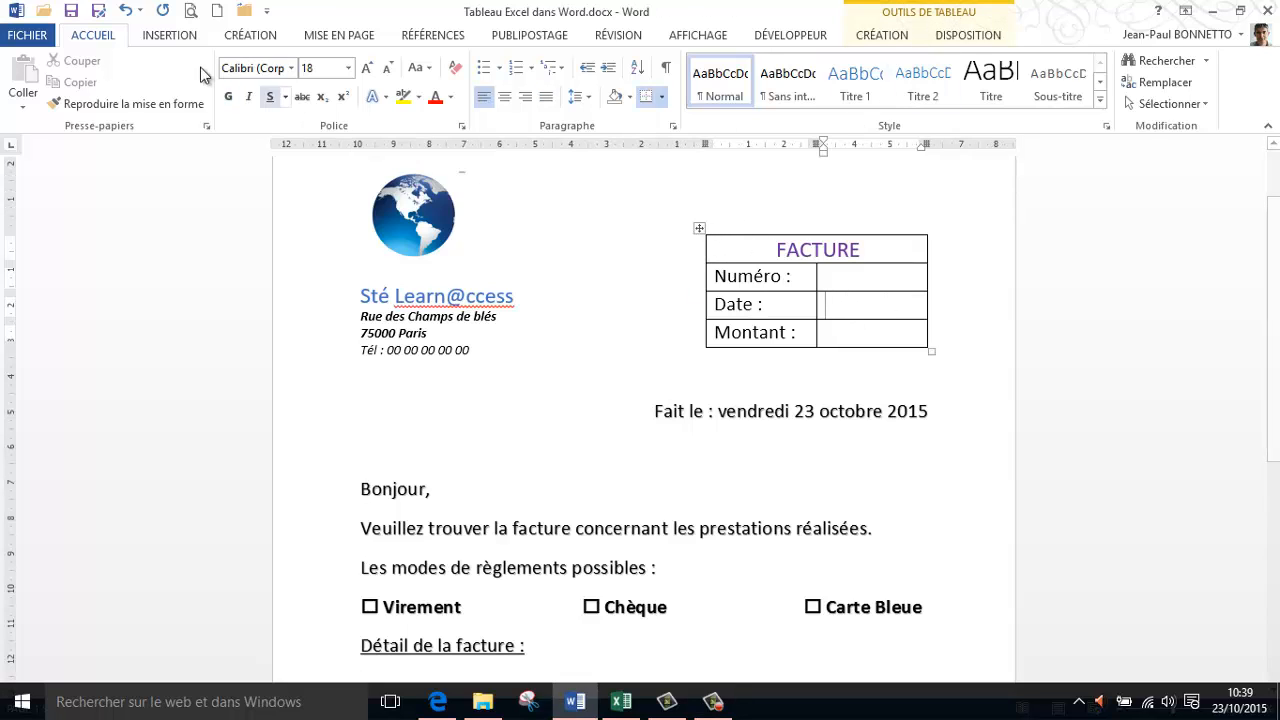
pyautogui.click(175, 38)
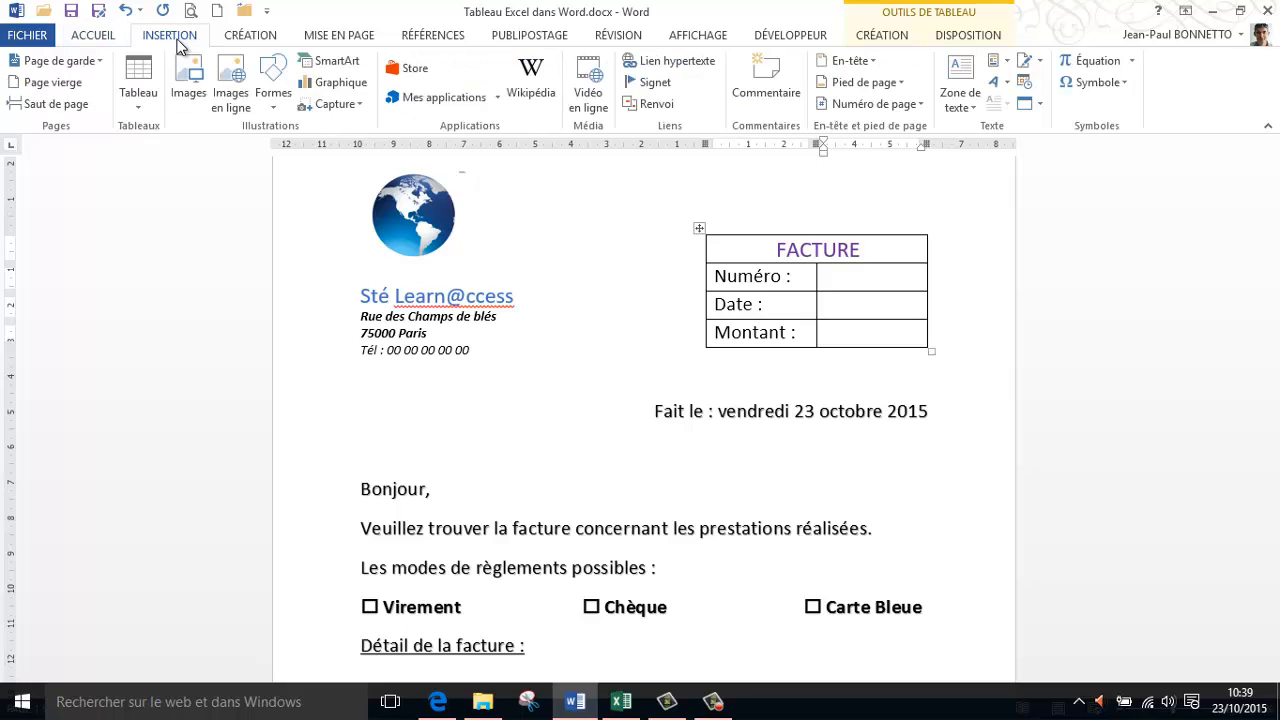
pyautogui.click(142, 108)
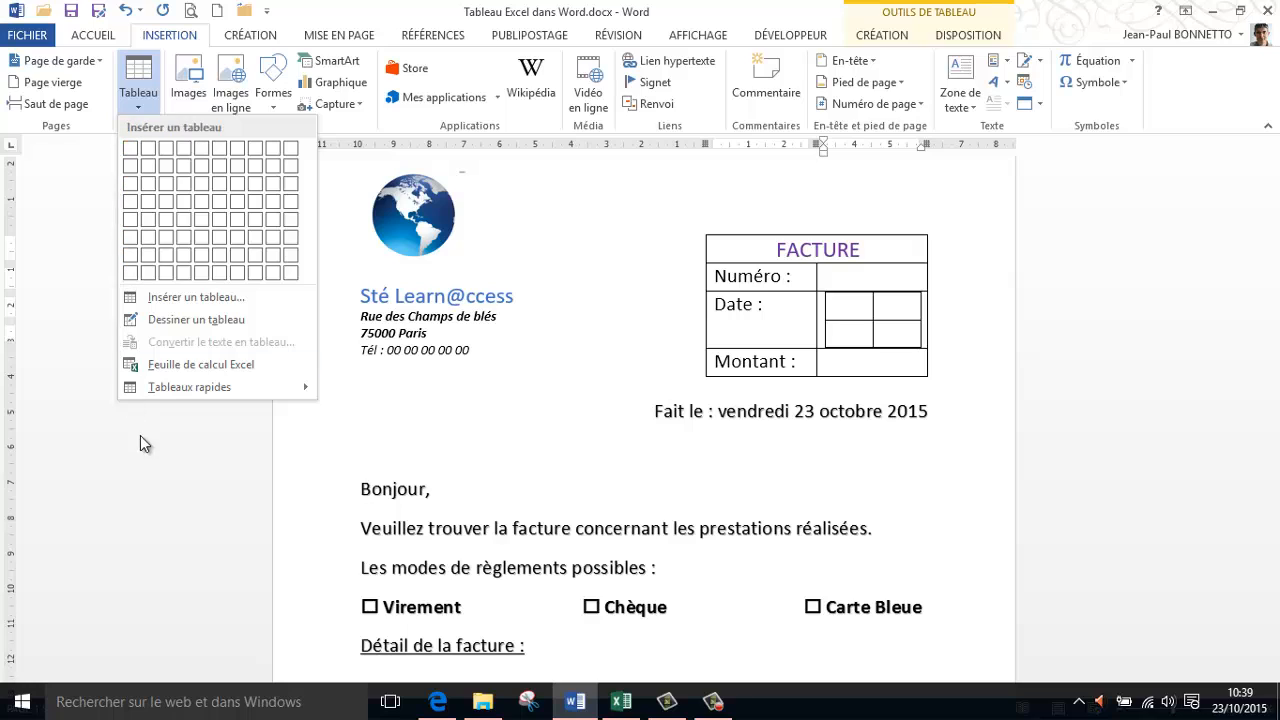
pyautogui.click(141, 480)
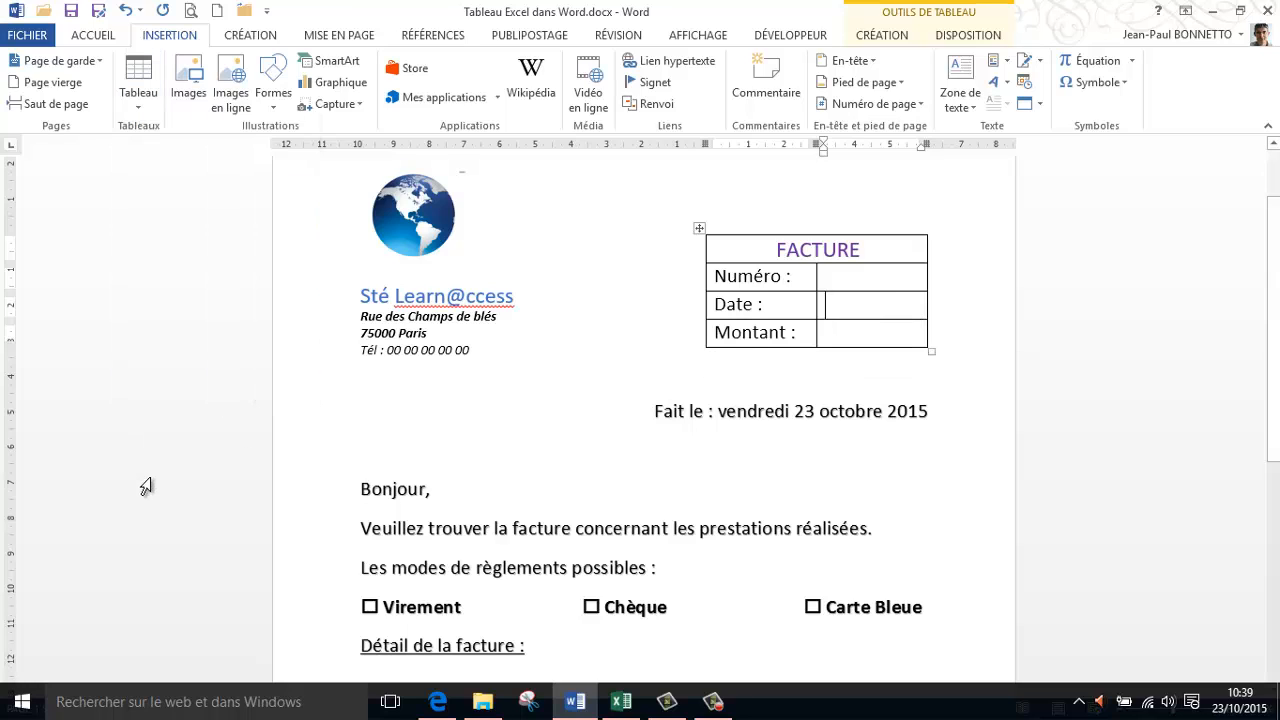
pyautogui.click(818, 298)
pyautogui.scroll(-1, 814, 317)
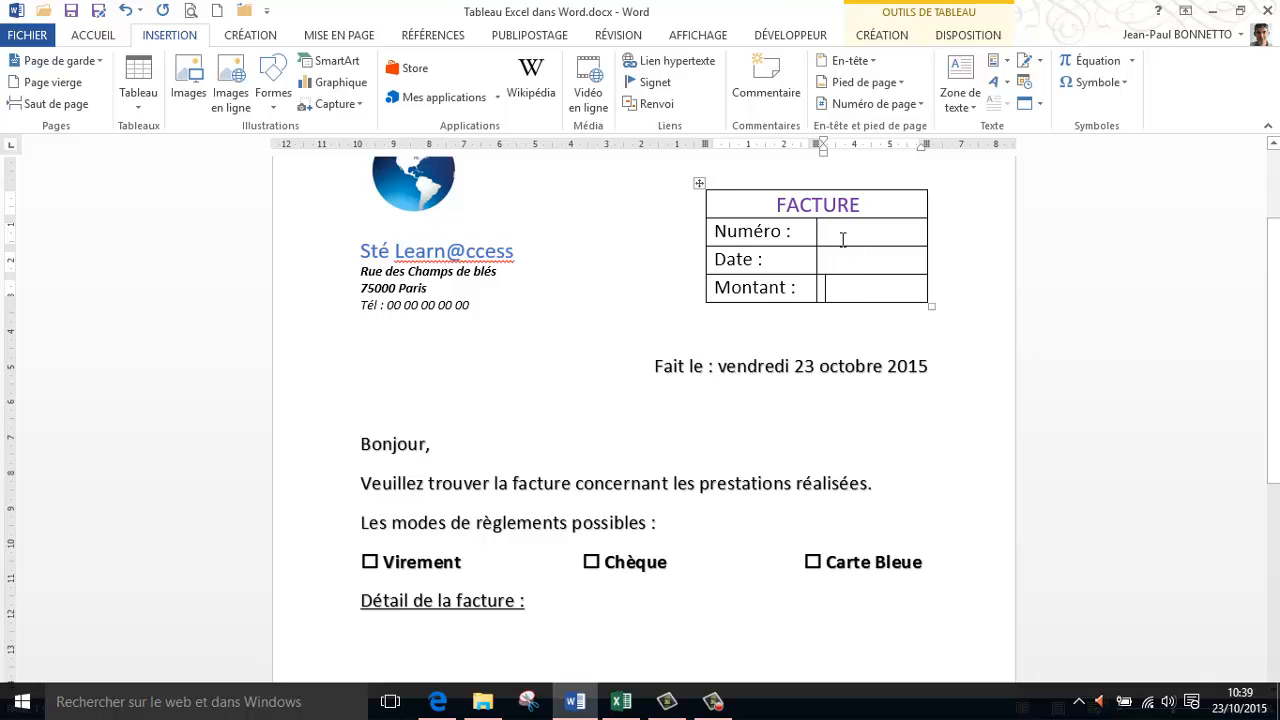
pyautogui.press('Up')
# - Switch to Excel and look up invoice 15-002 in the search form before setting the invoice number back to 15-001
pyautogui.click(621, 701)
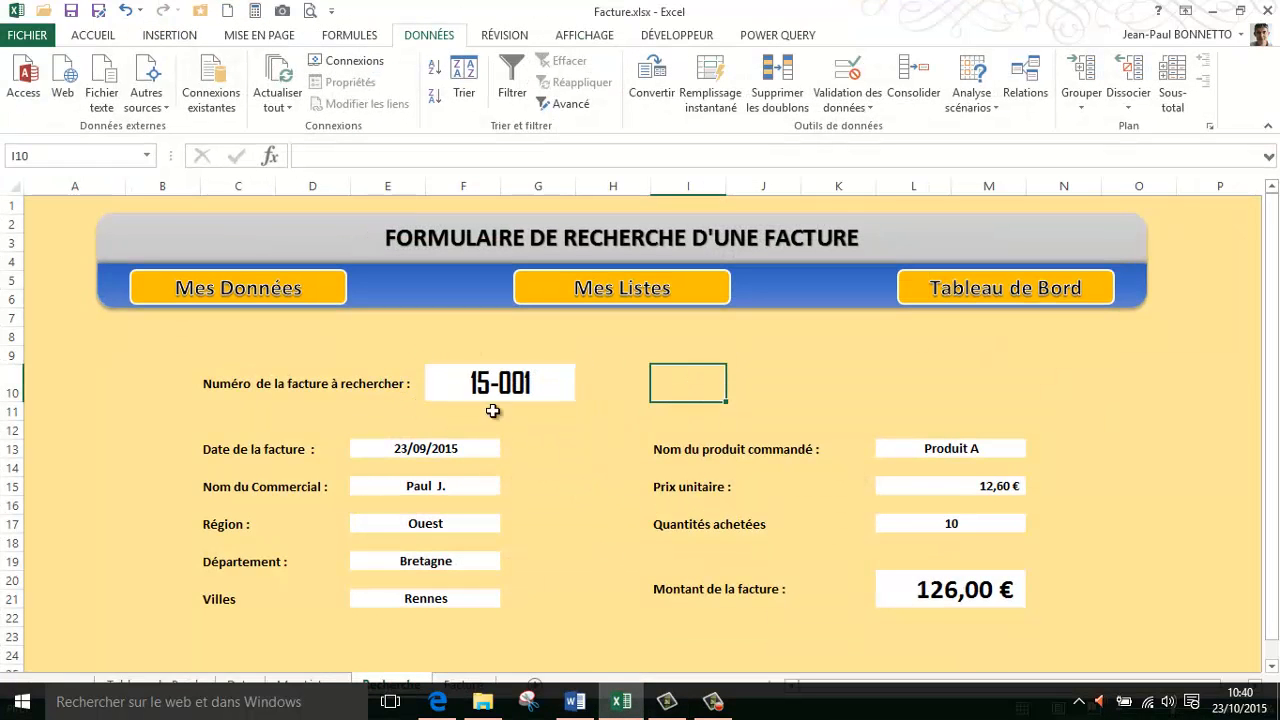
pyautogui.click(485, 383)
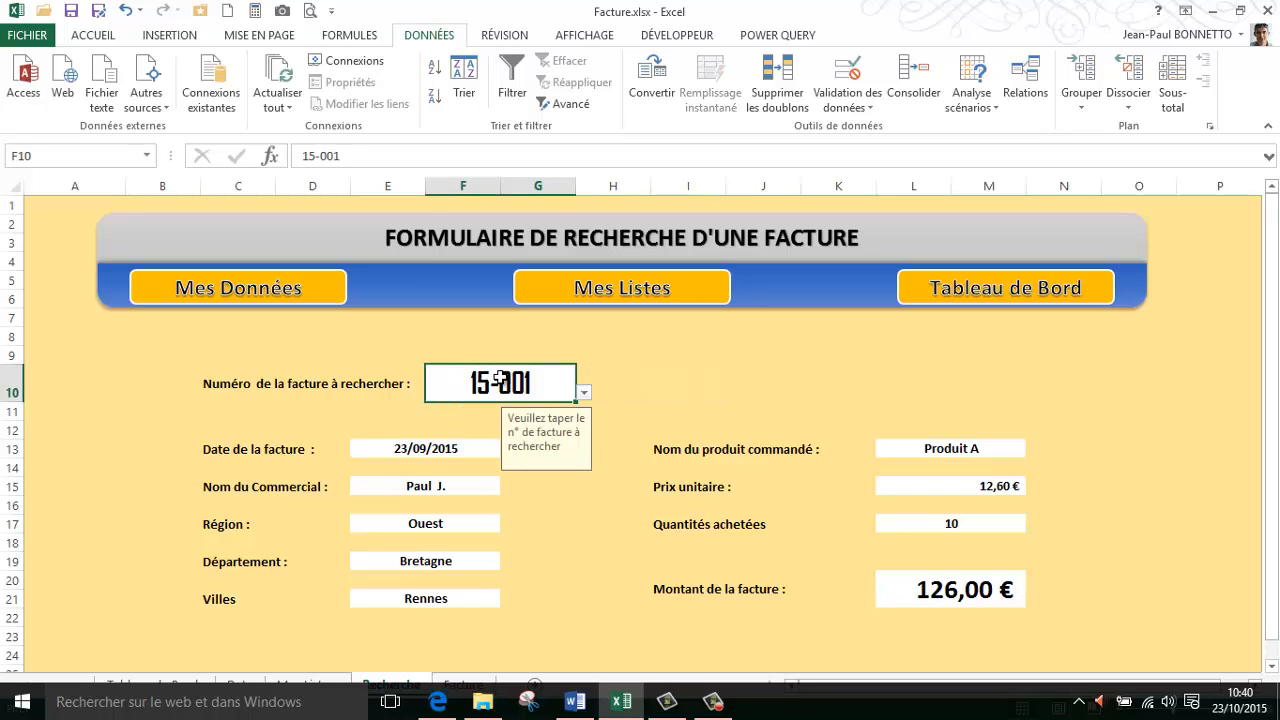
pyautogui.click(584, 393)
pyautogui.click(452, 421)
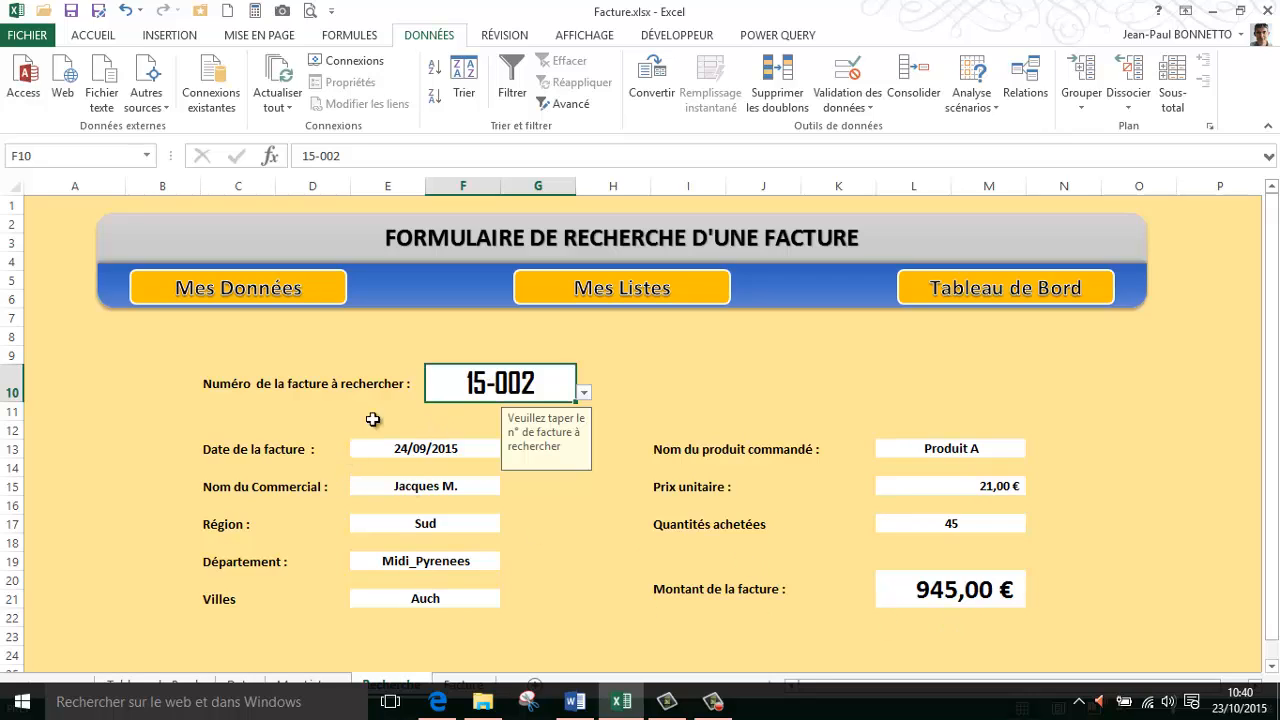
pyautogui.click(583, 393)
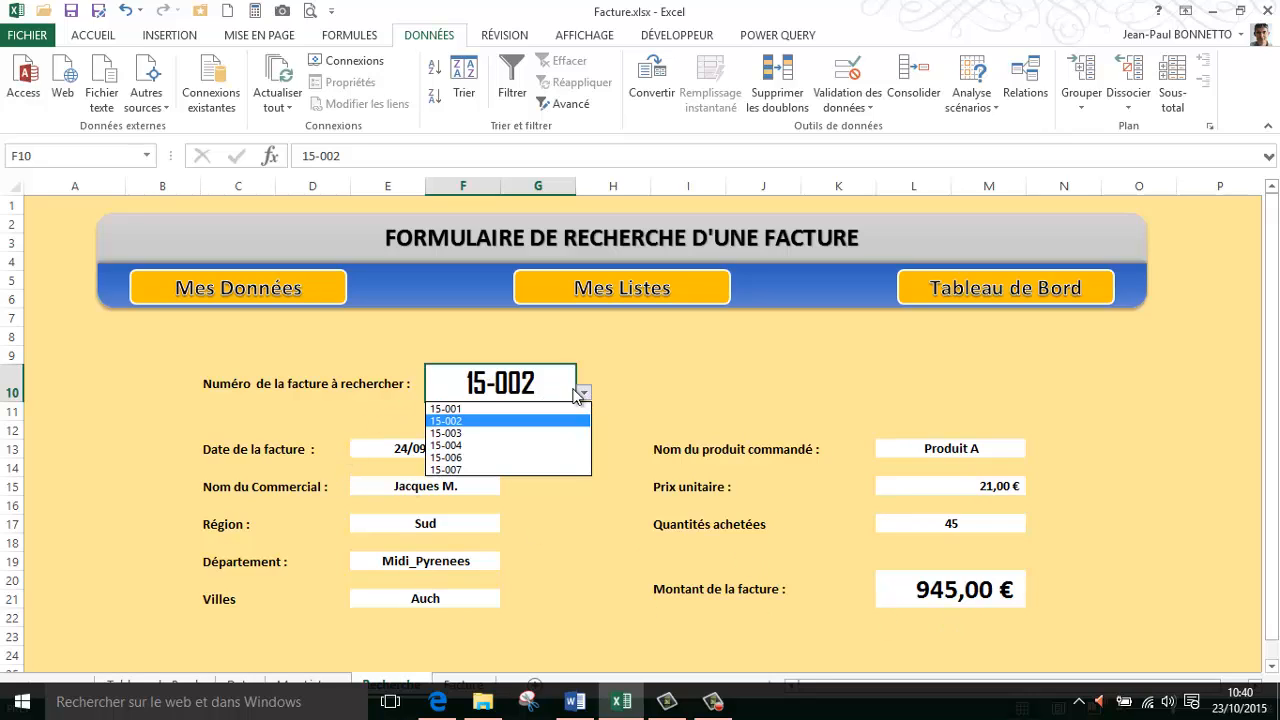
pyautogui.click(455, 407)
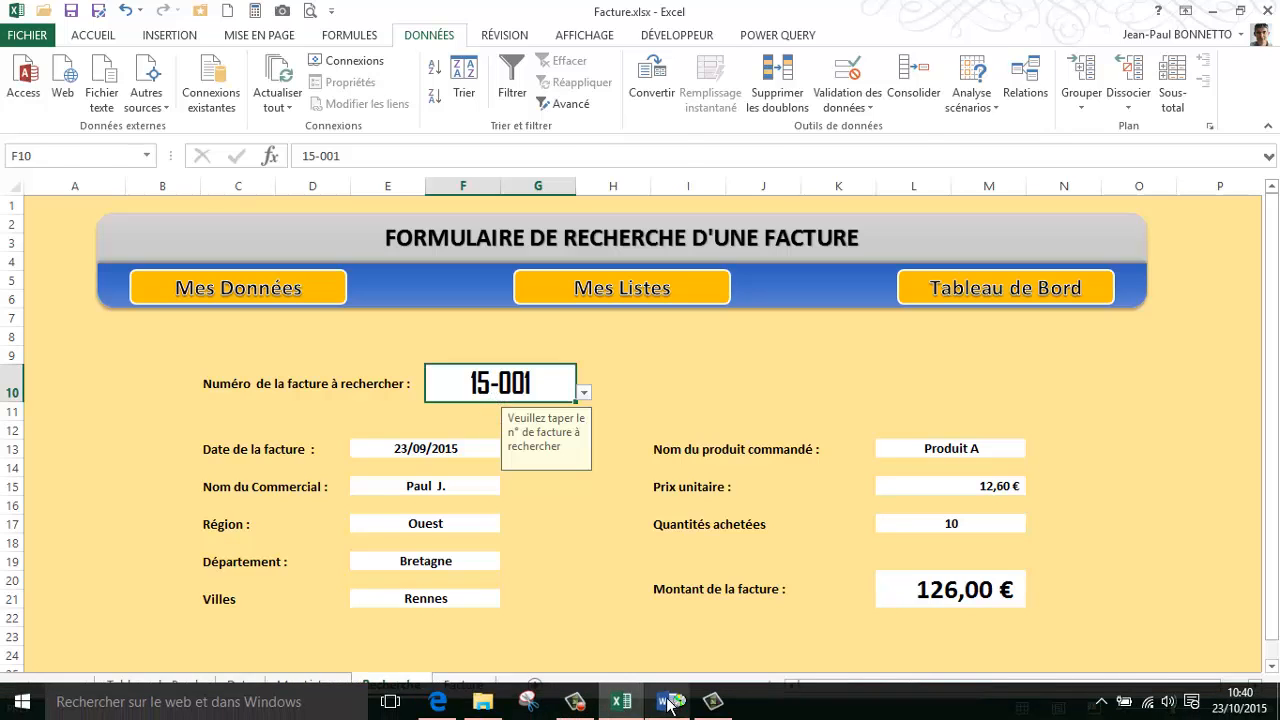
# - Check the empty Numéro cell of the Word invoice table and copy the invoice number cell F10 from Excel's Recherche sheet
pyautogui.click(667, 711)
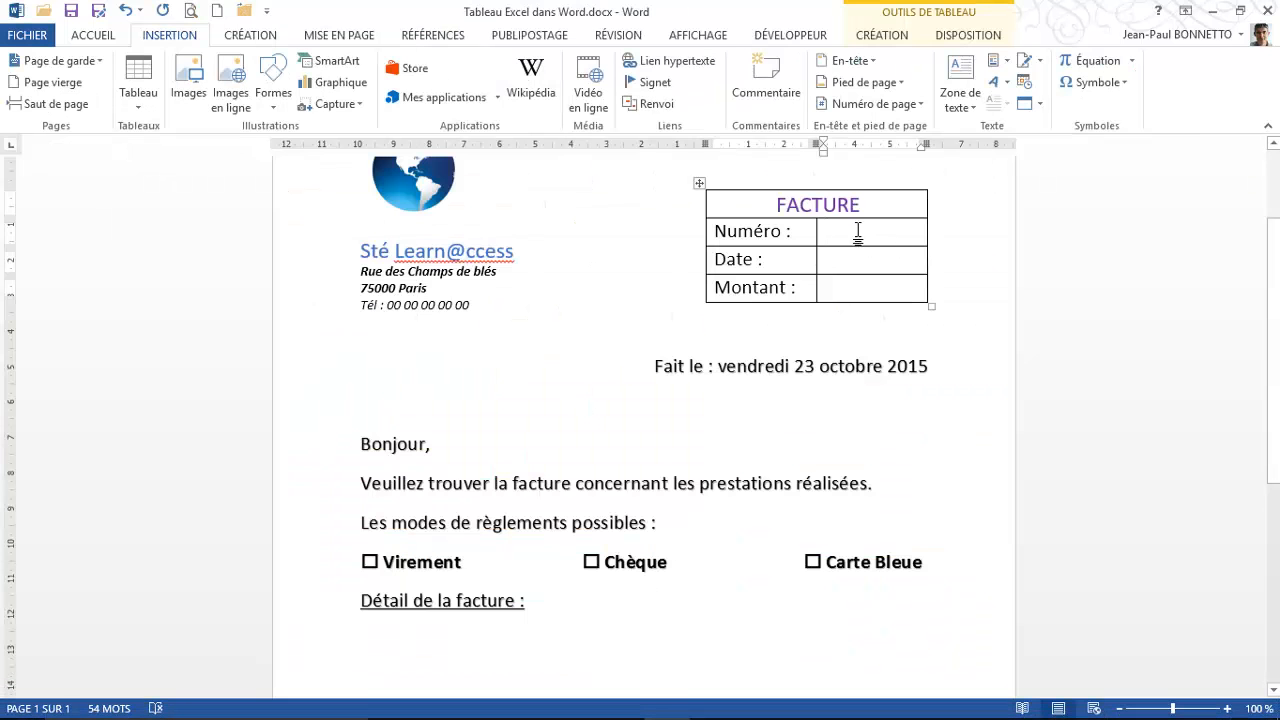
pyautogui.scroll(2, 859, 230)
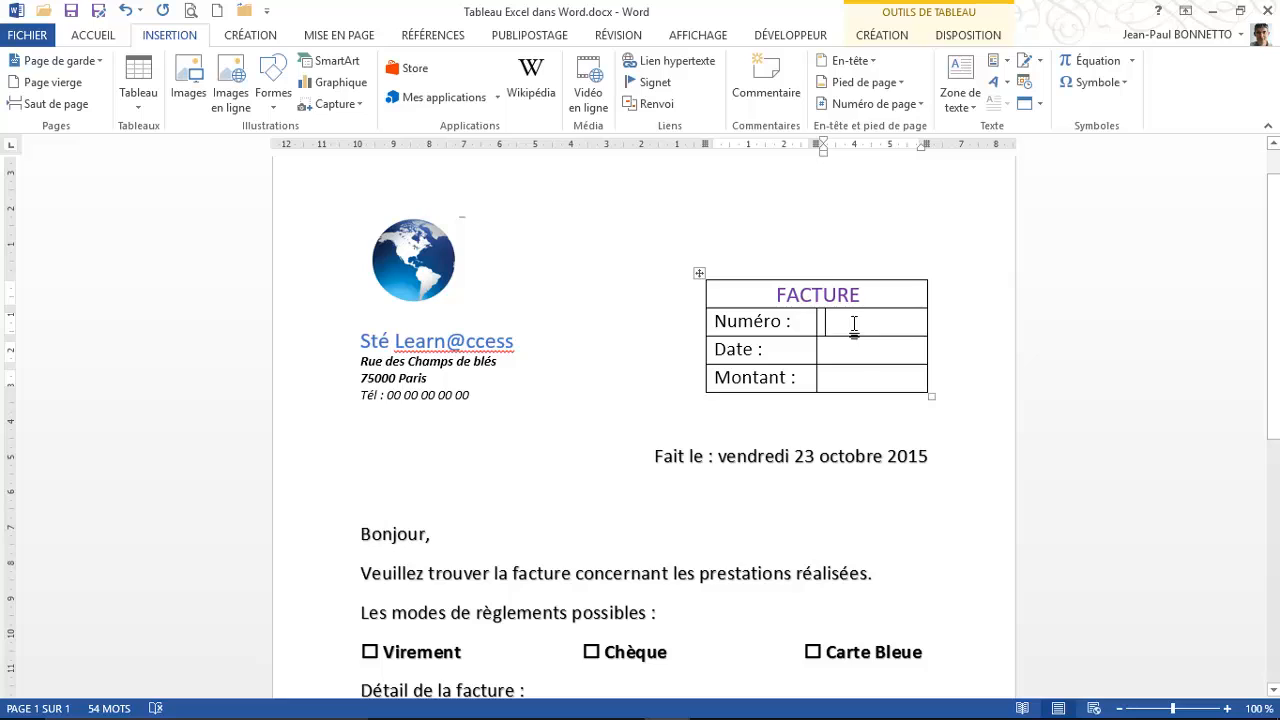
pyautogui.scroll(-1, 537, 516)
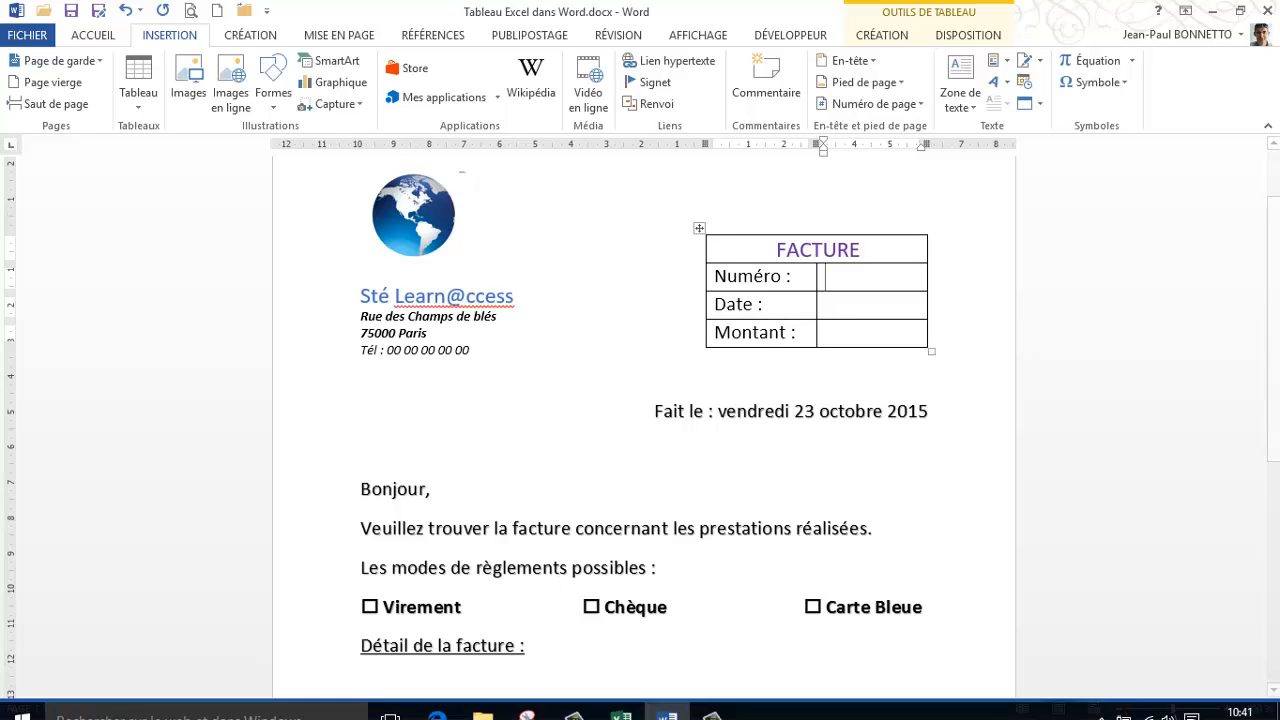
pyautogui.click(621, 702)
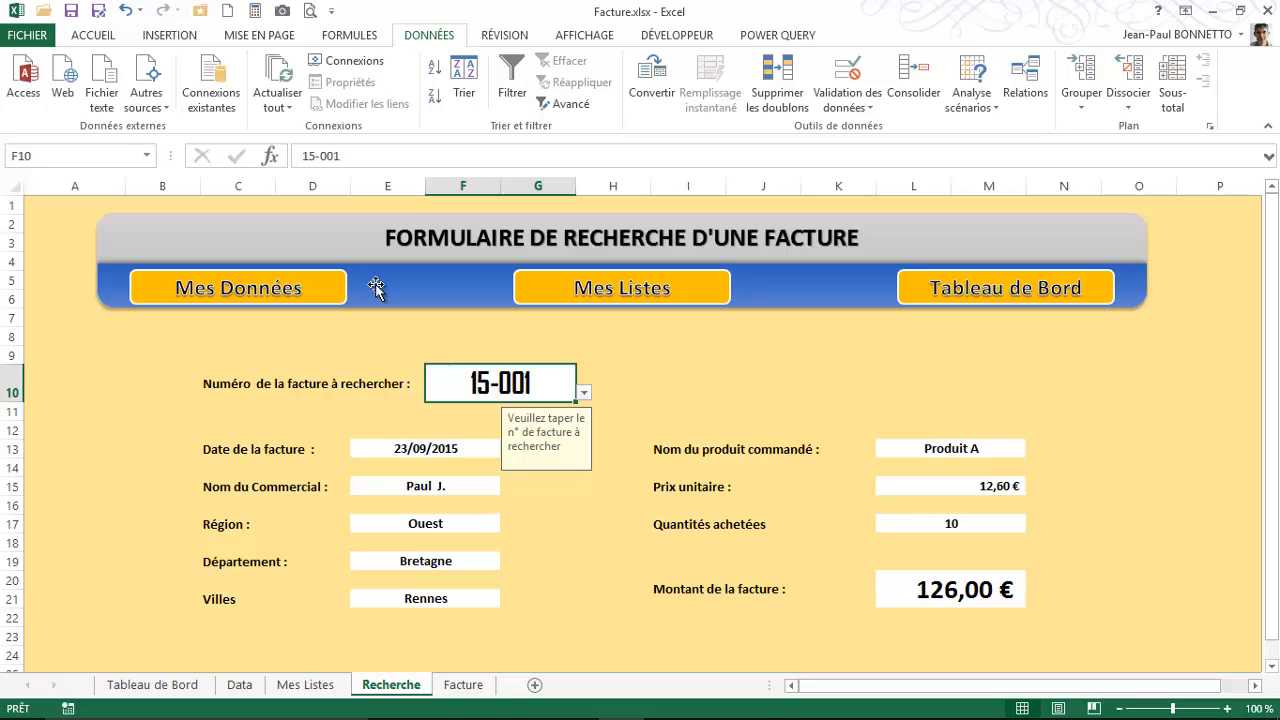
pyautogui.click(88, 36)
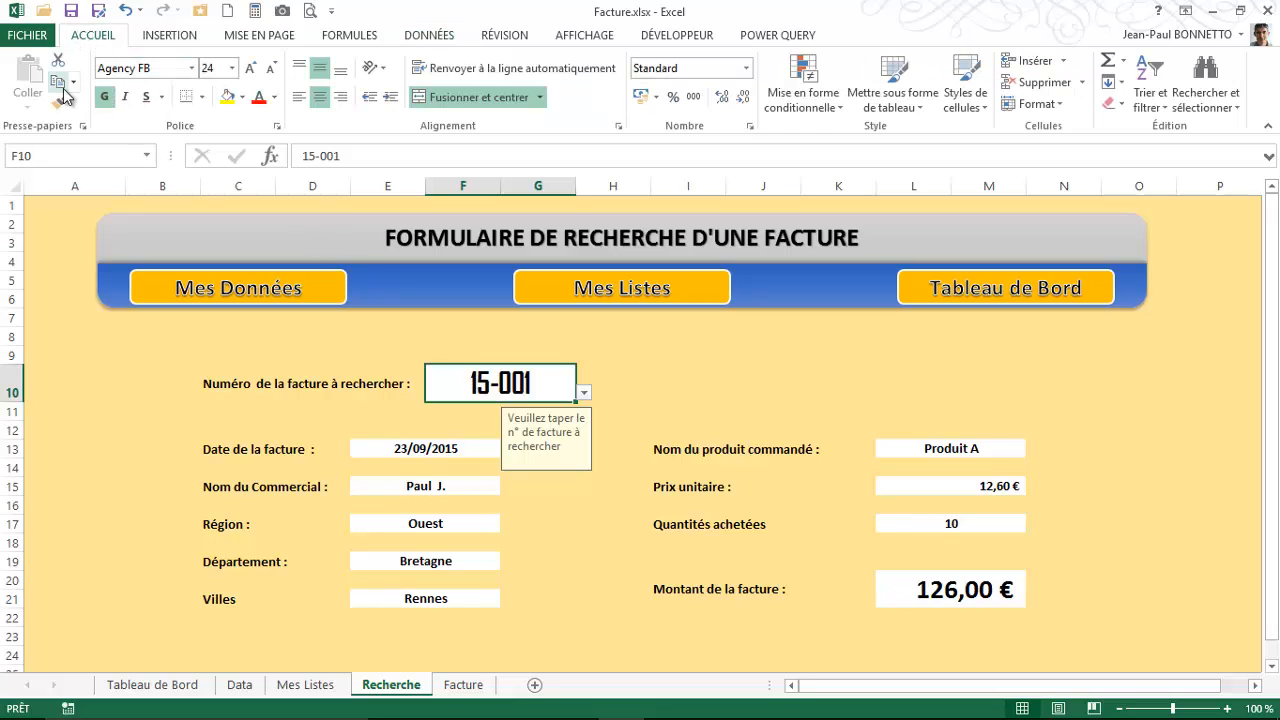
pyautogui.click(57, 87)
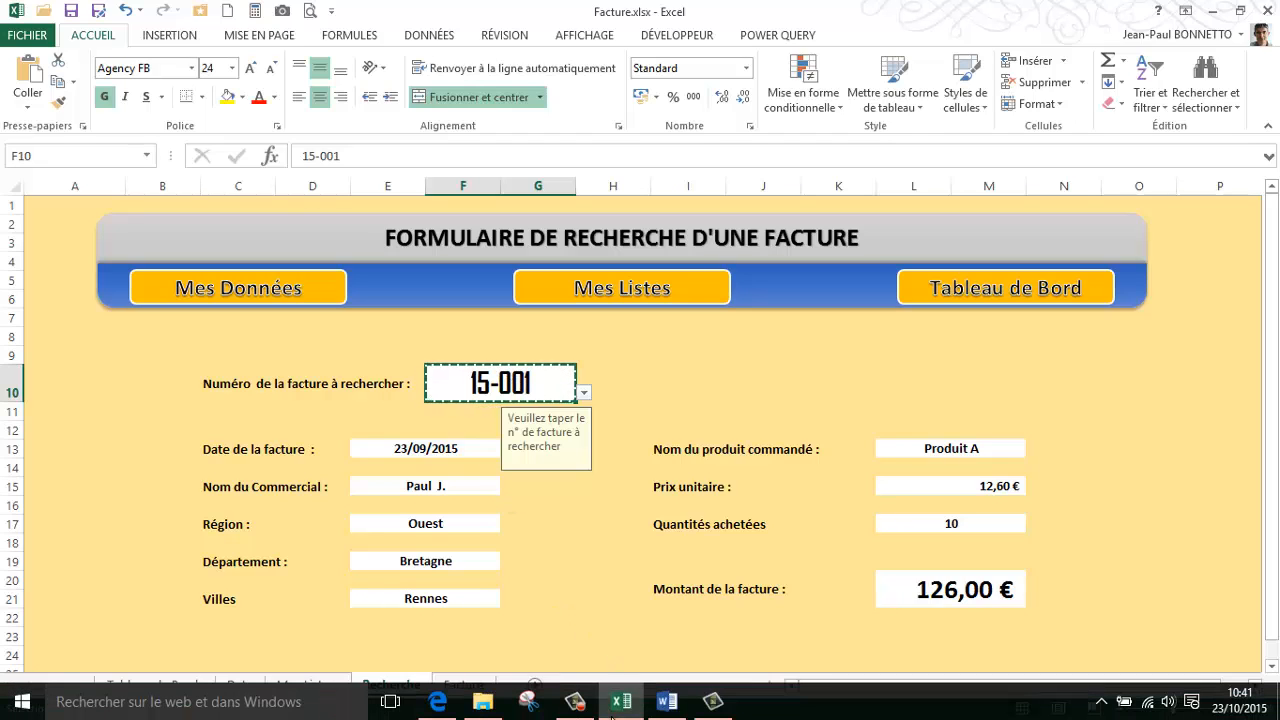
# - Switch to Word and paste the invoice number into the Numéro cell as a linked Microsoft Excel worksheet object
pyautogui.click(667, 702)
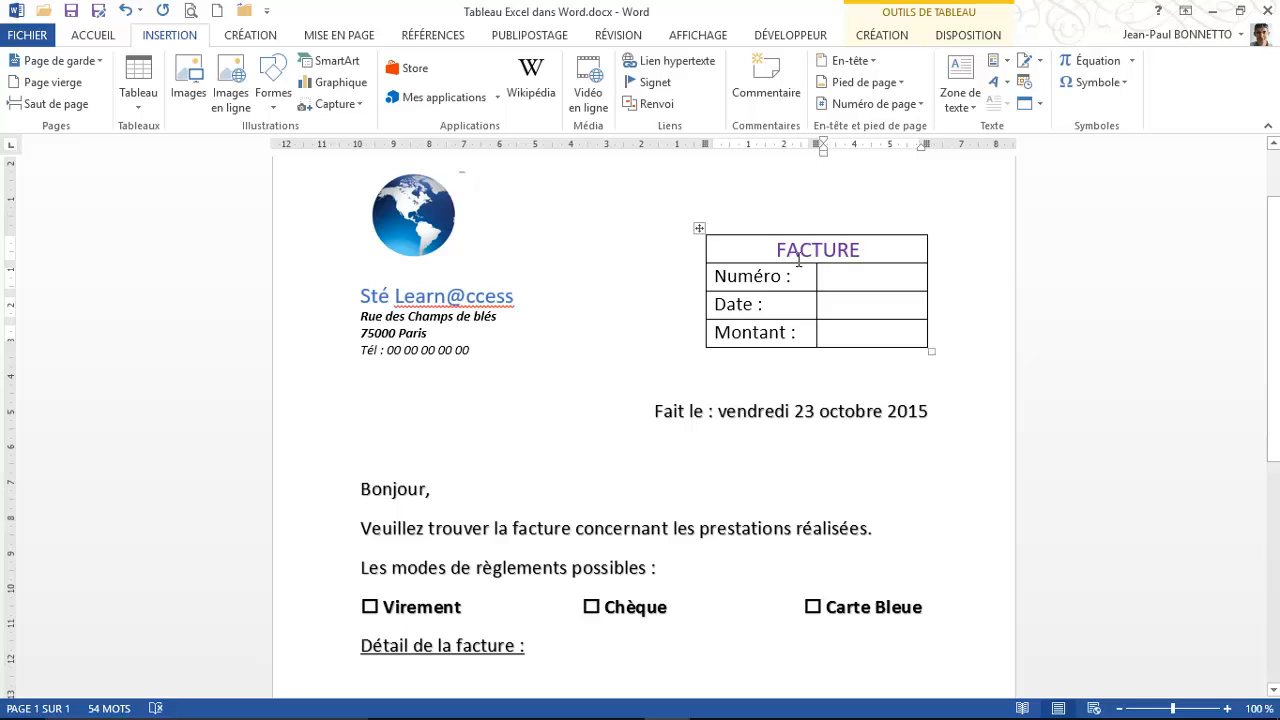
pyautogui.click(95, 35)
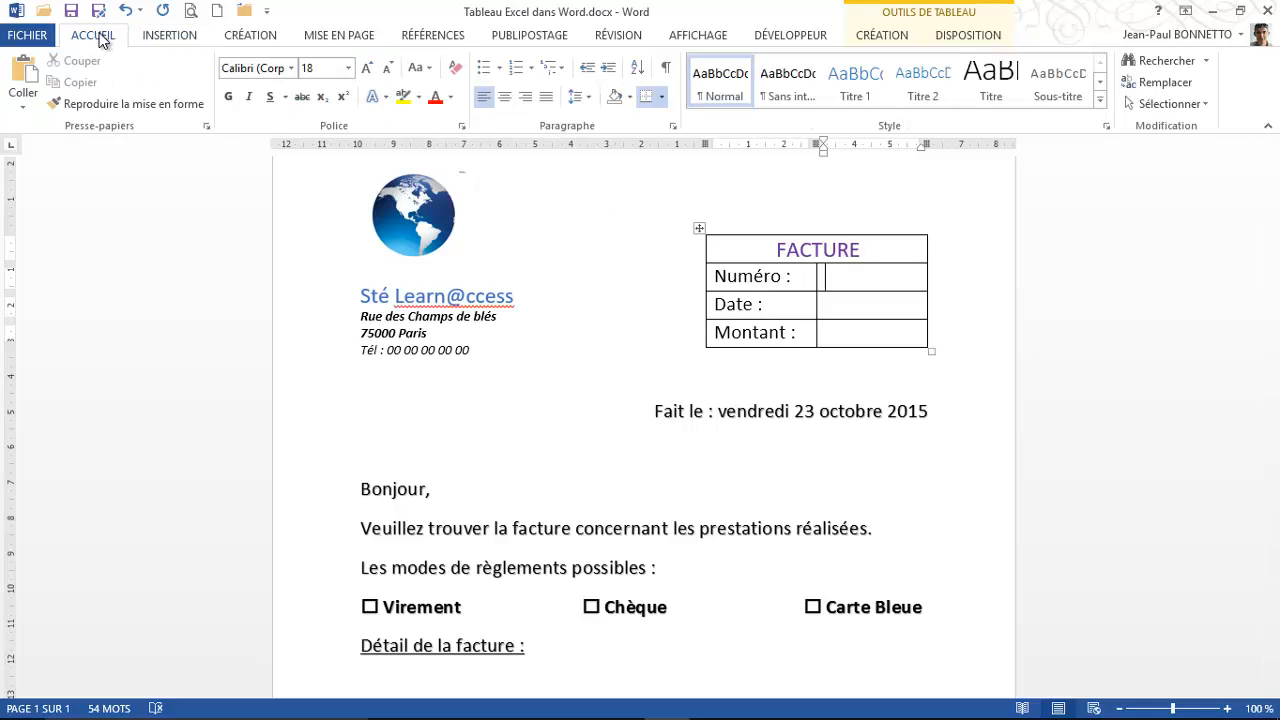
pyautogui.click(23, 100)
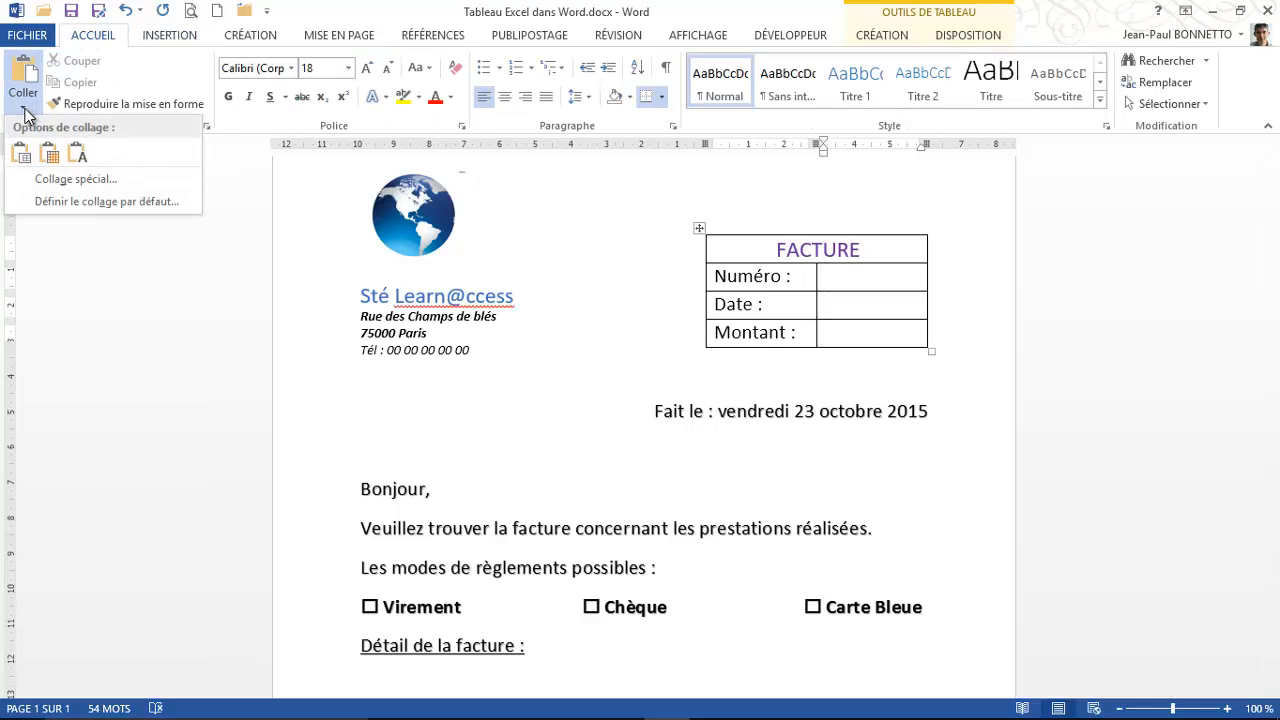
pyautogui.click(70, 179)
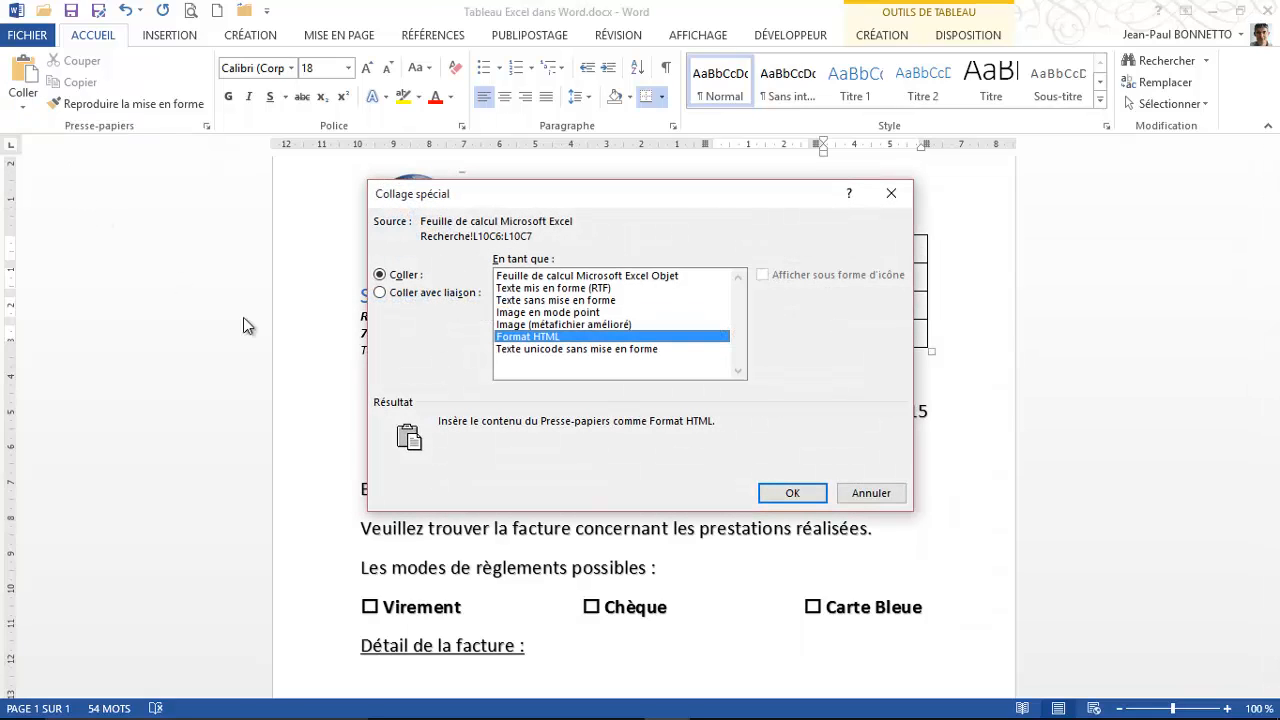
pyautogui.click(381, 295)
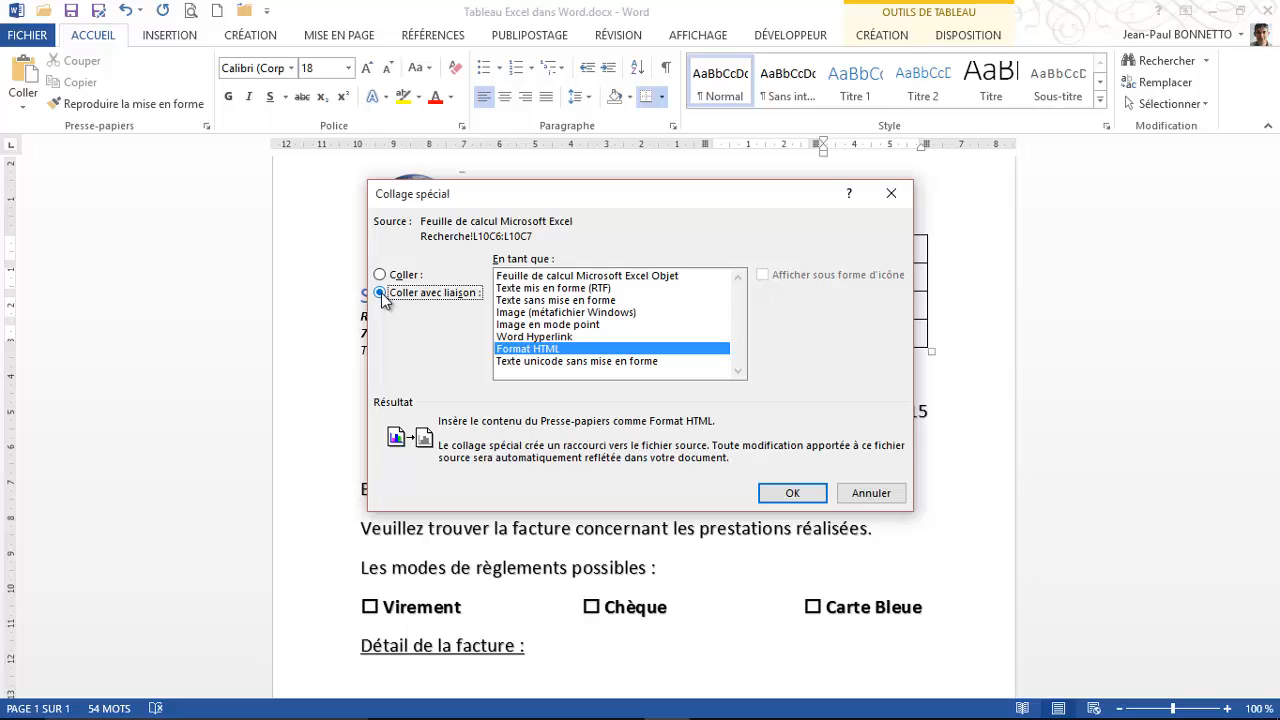
pyautogui.click(590, 277)
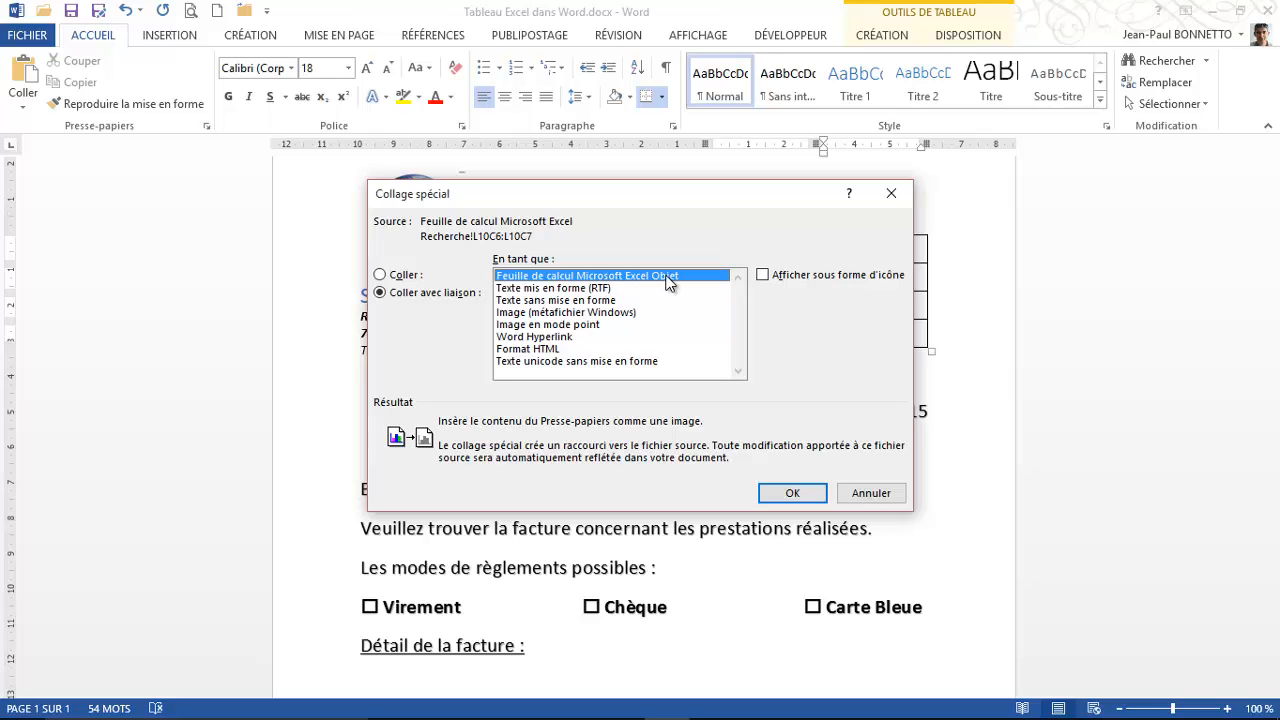
pyautogui.click(792, 493)
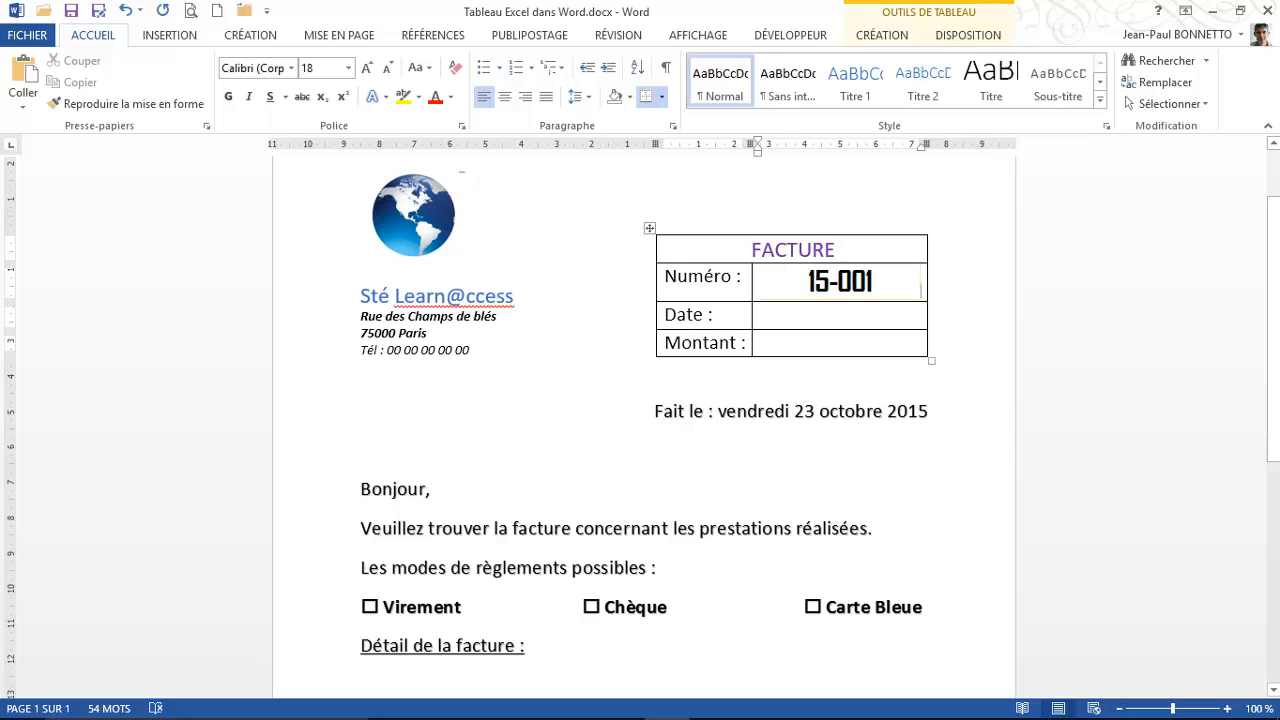
# - Switch to Excel and copy the invoice date cell E13 from the Recherche sheet
pyautogui.moveTo(494, 681)
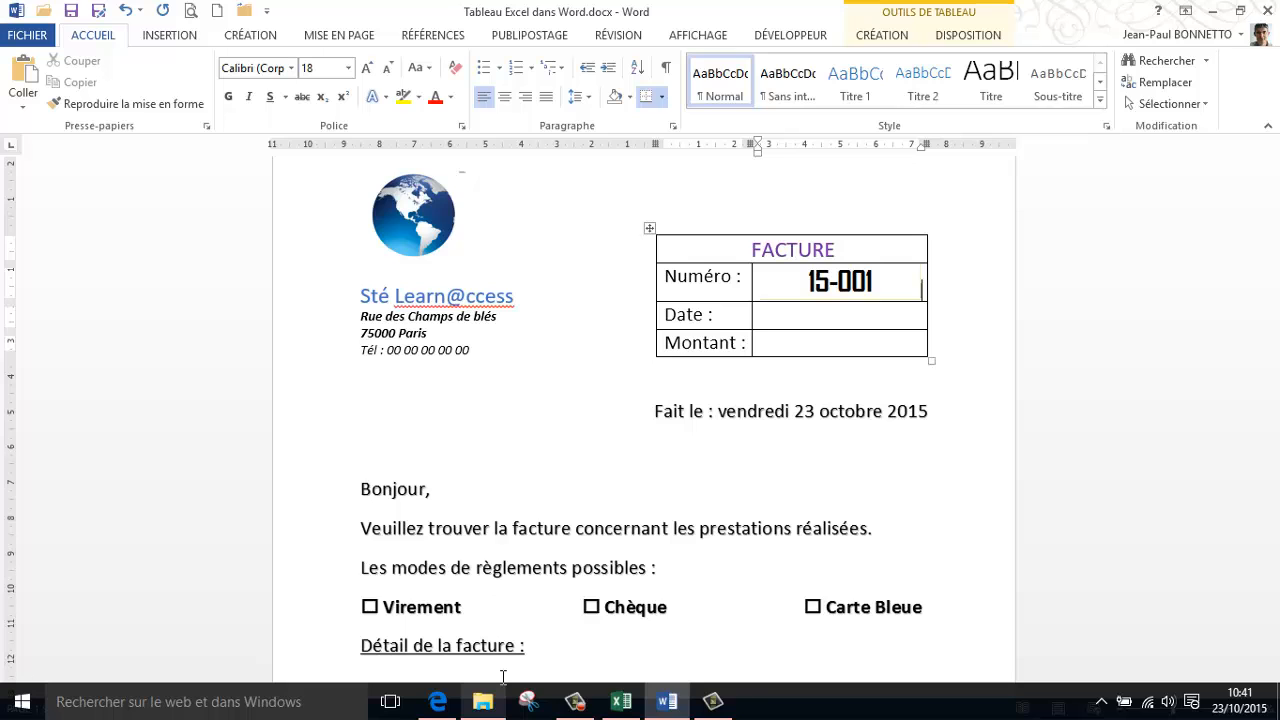
pyautogui.hotkey('alt', 'Tab')
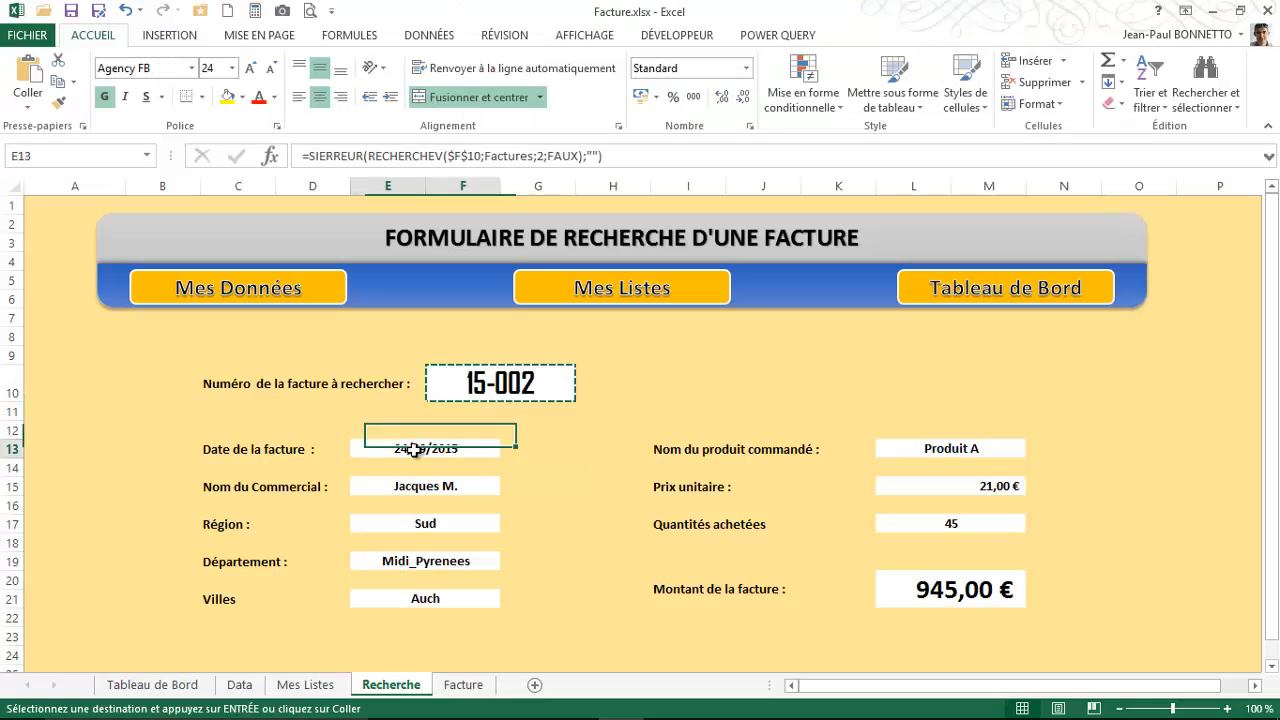
pyautogui.click(415, 450)
pyautogui.click(58, 82)
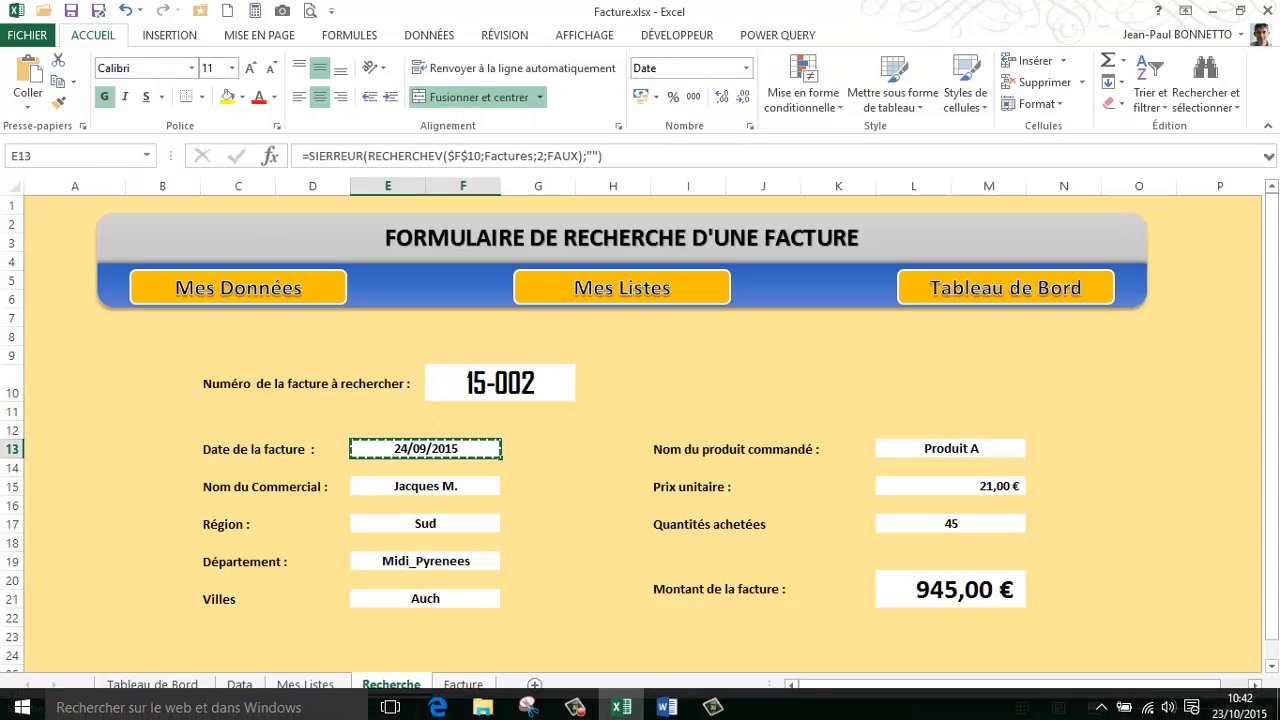
# - Switch to Word and paste the invoice date into the Date cell as a linked Microsoft Excel worksheet object
pyautogui.click(714, 704)
pyautogui.click(762, 316)
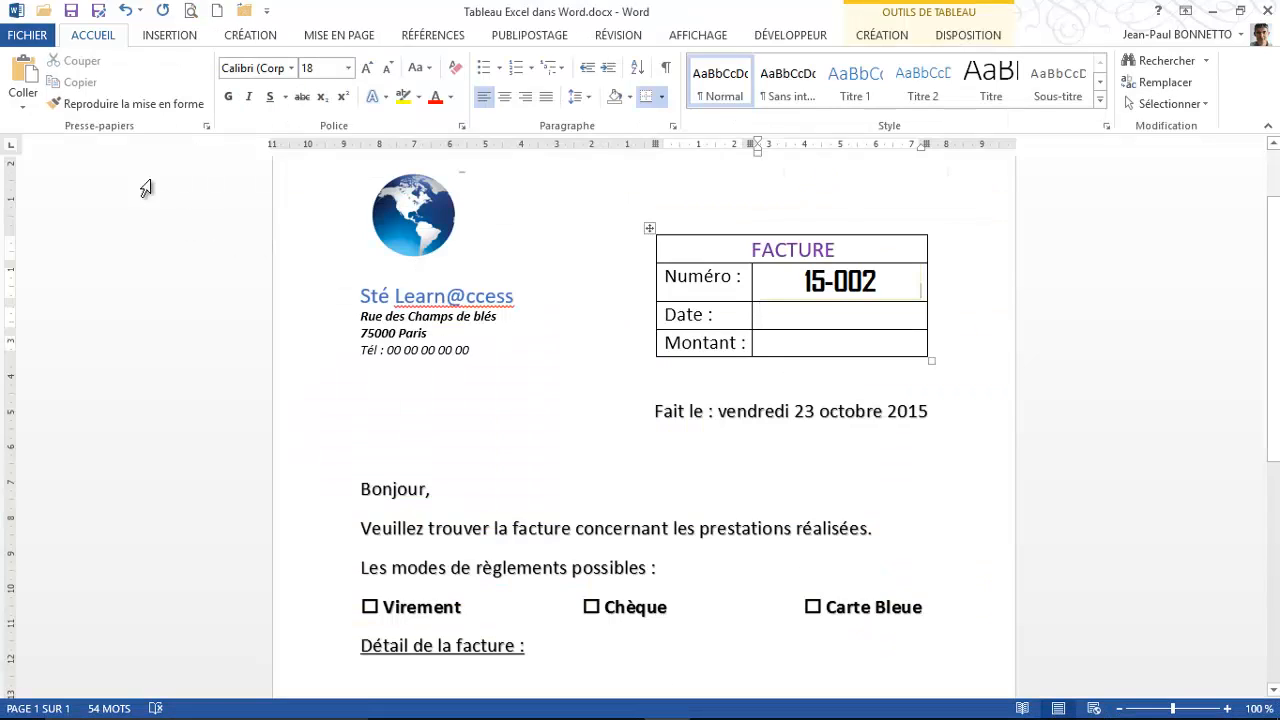
pyautogui.click(30, 103)
pyautogui.click(50, 177)
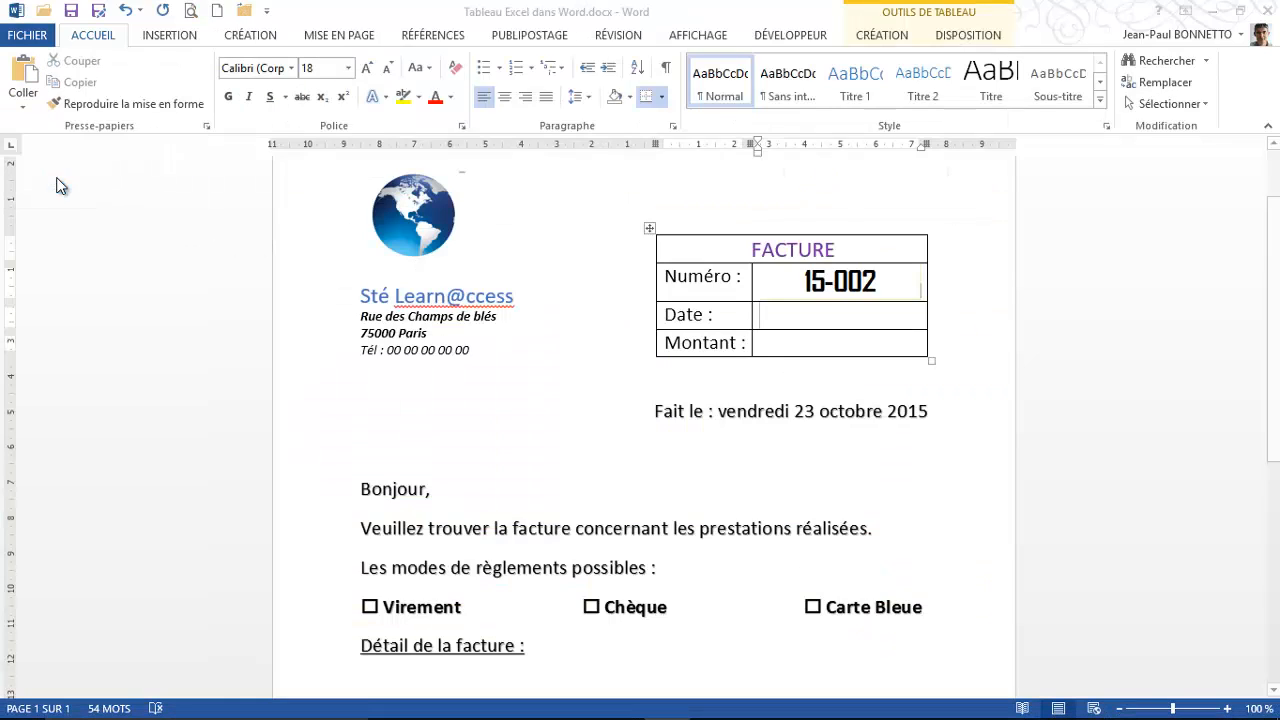
pyautogui.click(380, 293)
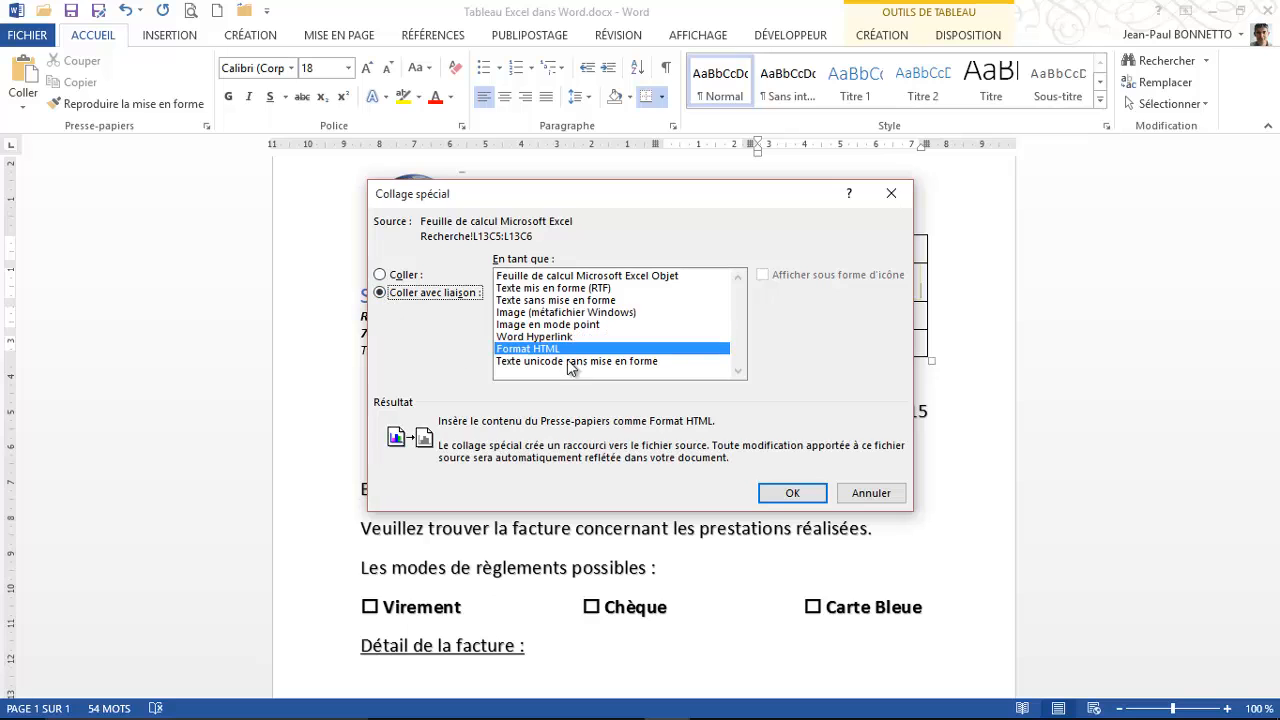
pyautogui.click(597, 277)
pyautogui.click(792, 493)
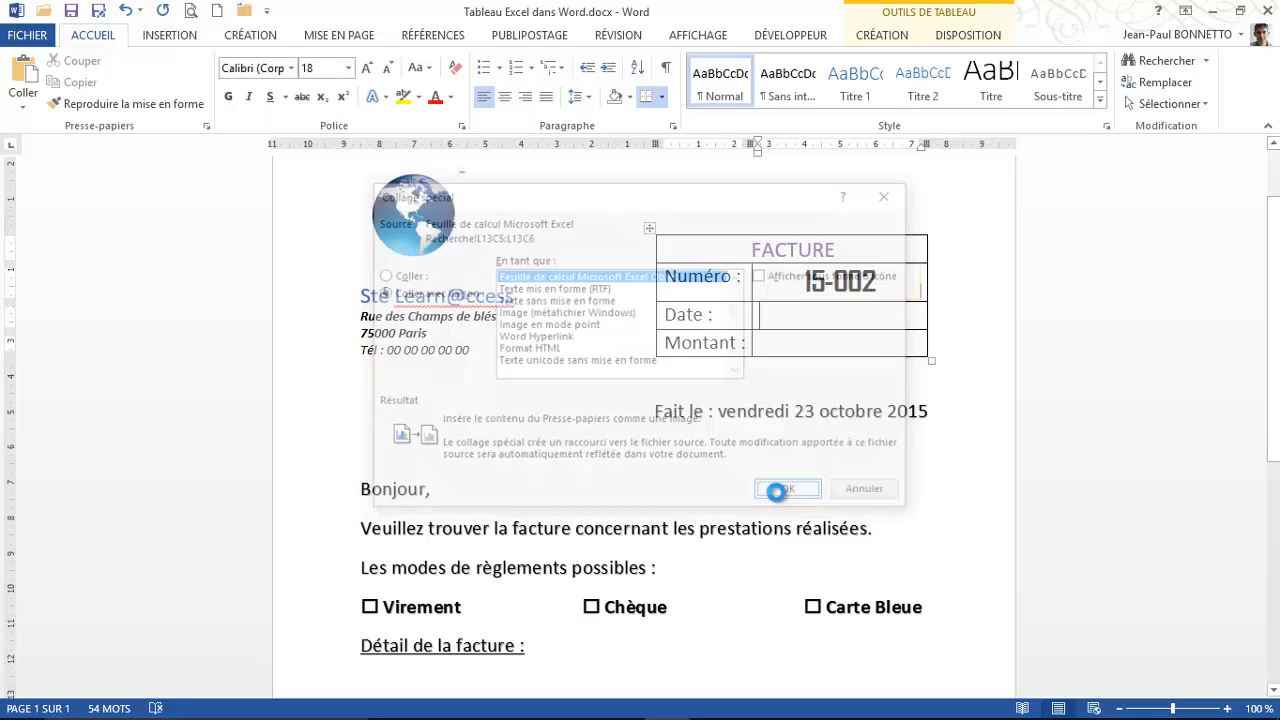
# - Place the cursor in the Montant cell, copy the invoice amount cell L20 in Excel and return to Word
pyautogui.click(794, 340)
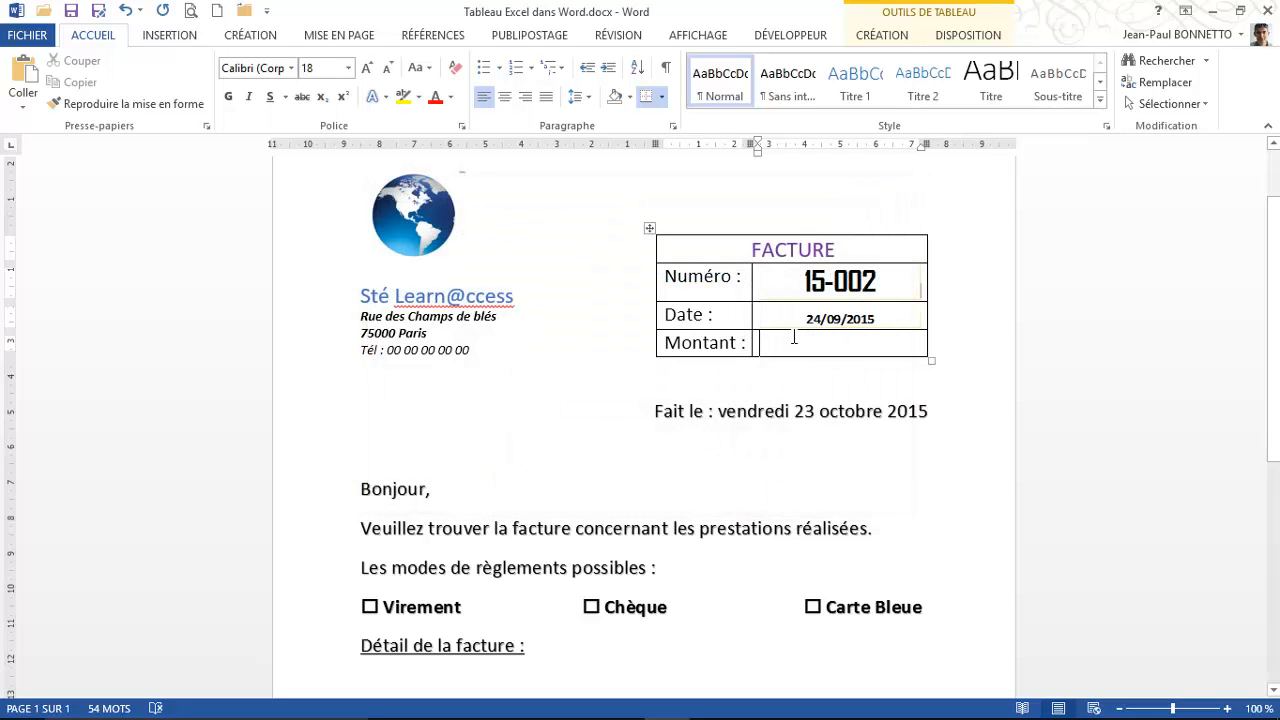
pyautogui.moveTo(559, 712)
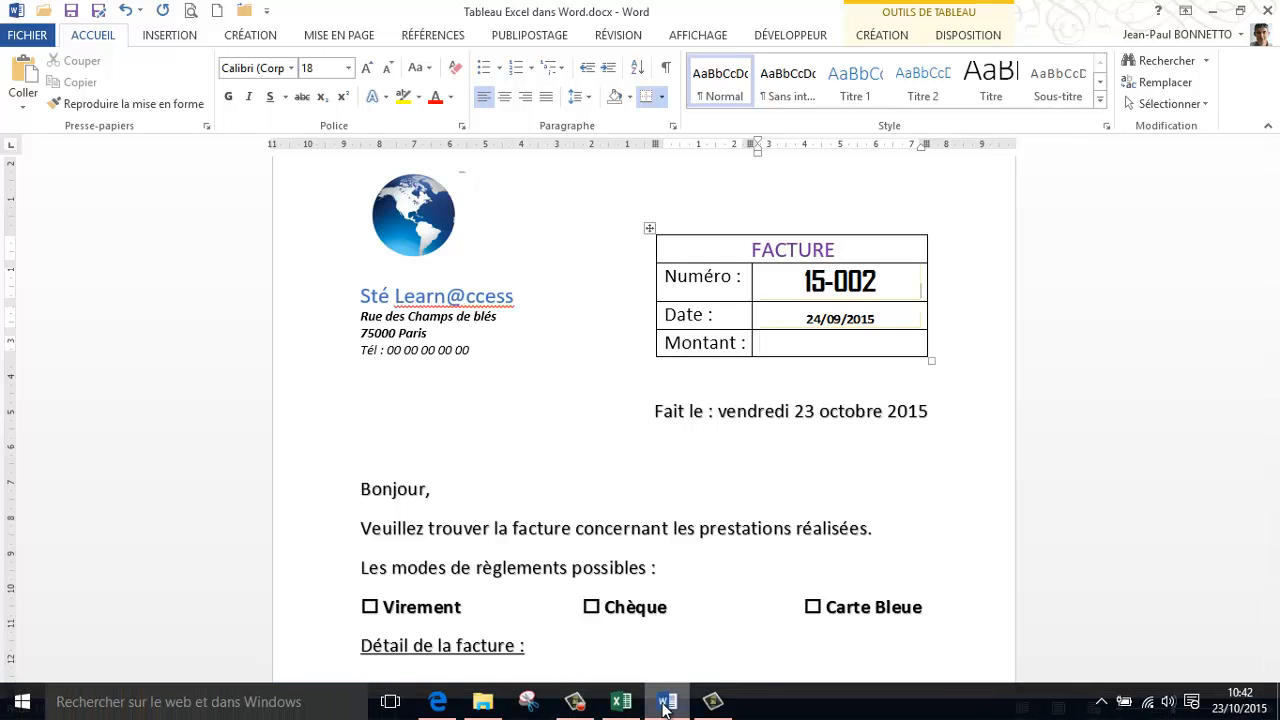
pyautogui.click(621, 701)
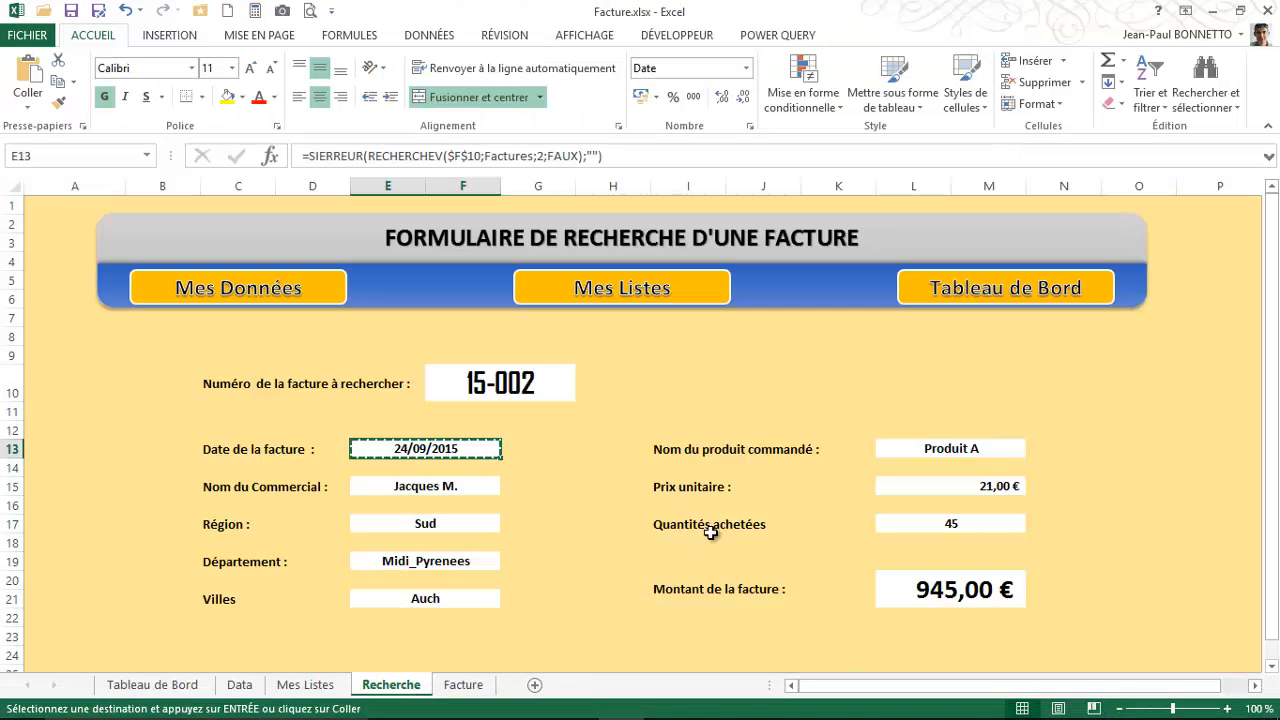
pyautogui.click(968, 596)
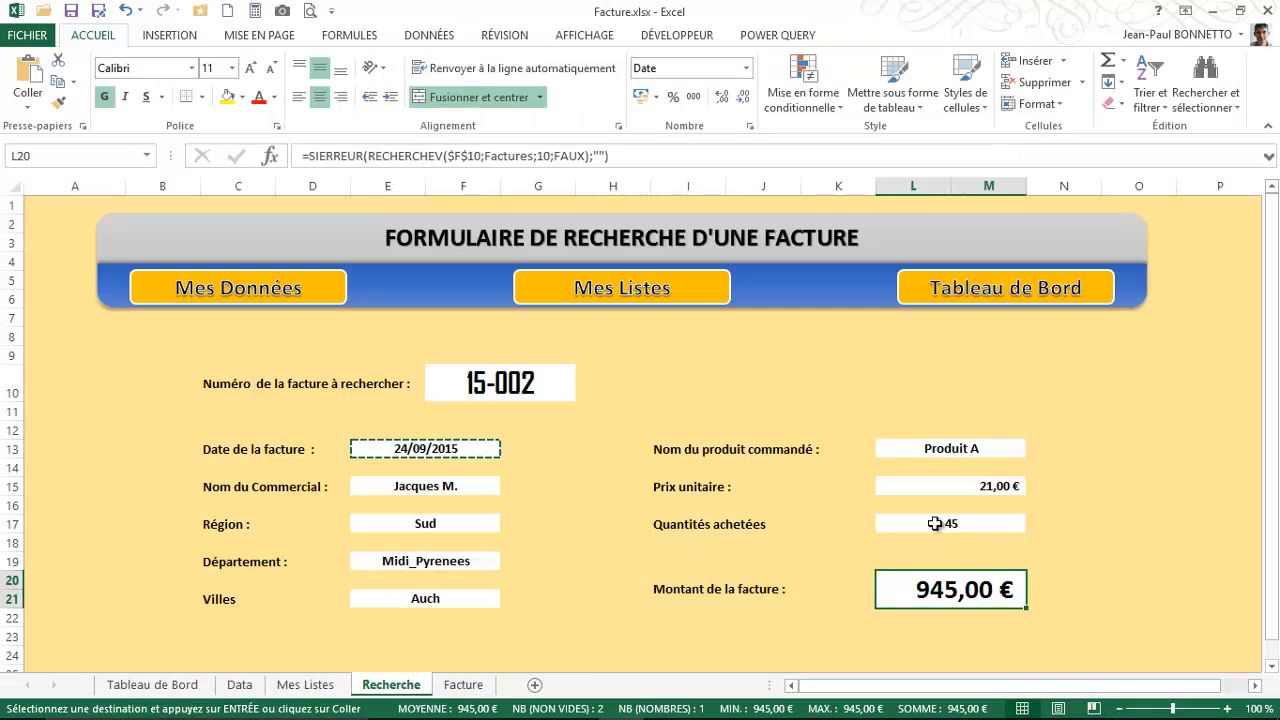
pyautogui.click(57, 81)
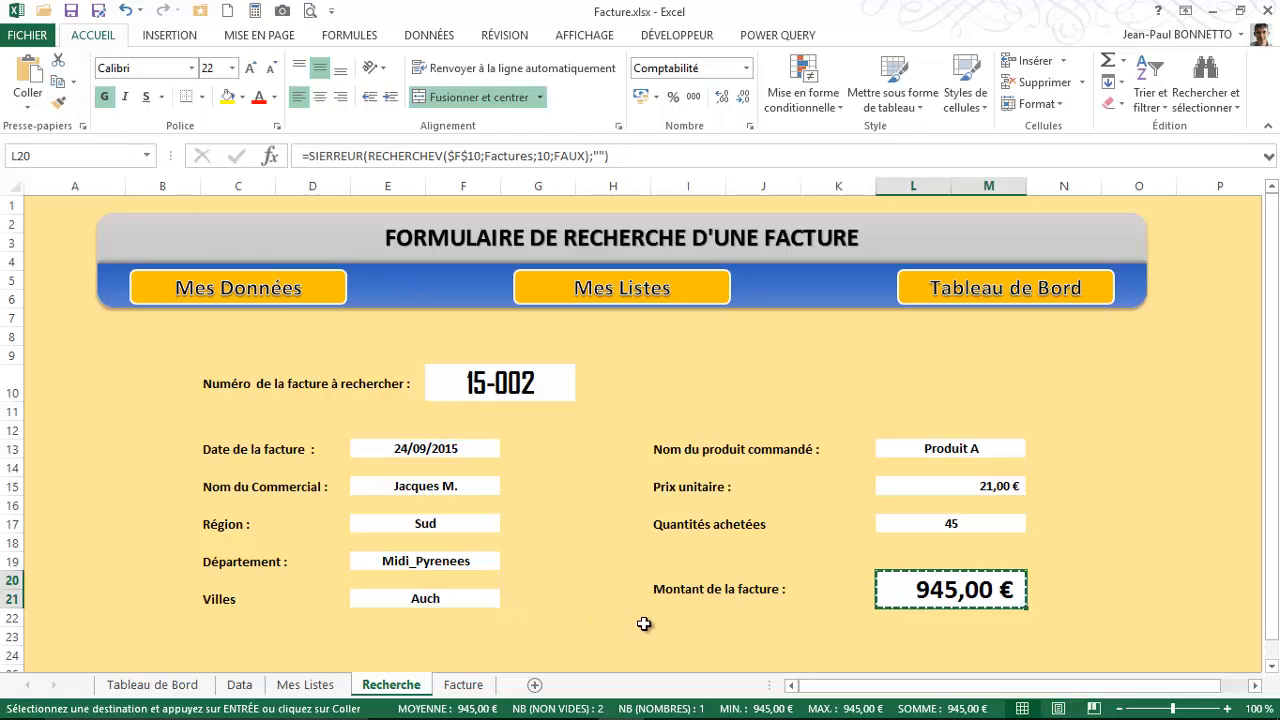
pyautogui.click(713, 703)
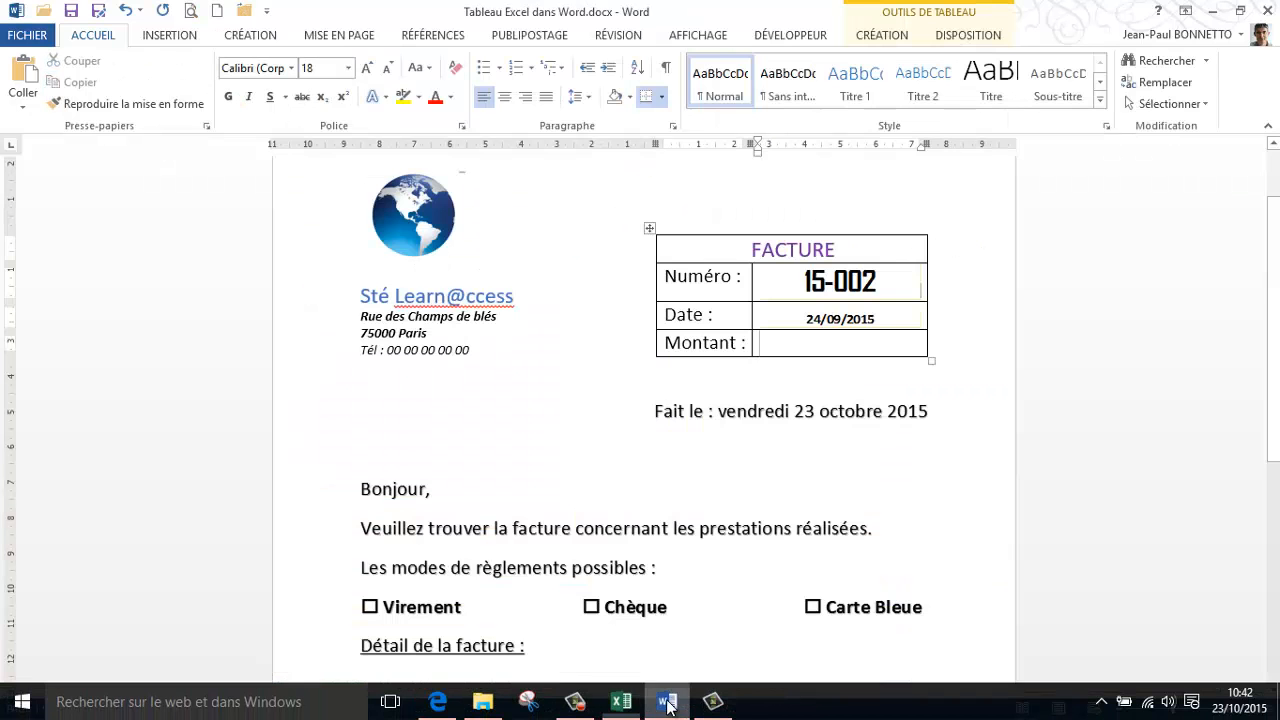
# - Paste the copied invoice amount into the Montant cell as a linked Microsoft Excel worksheet object
pyautogui.click(837, 343)
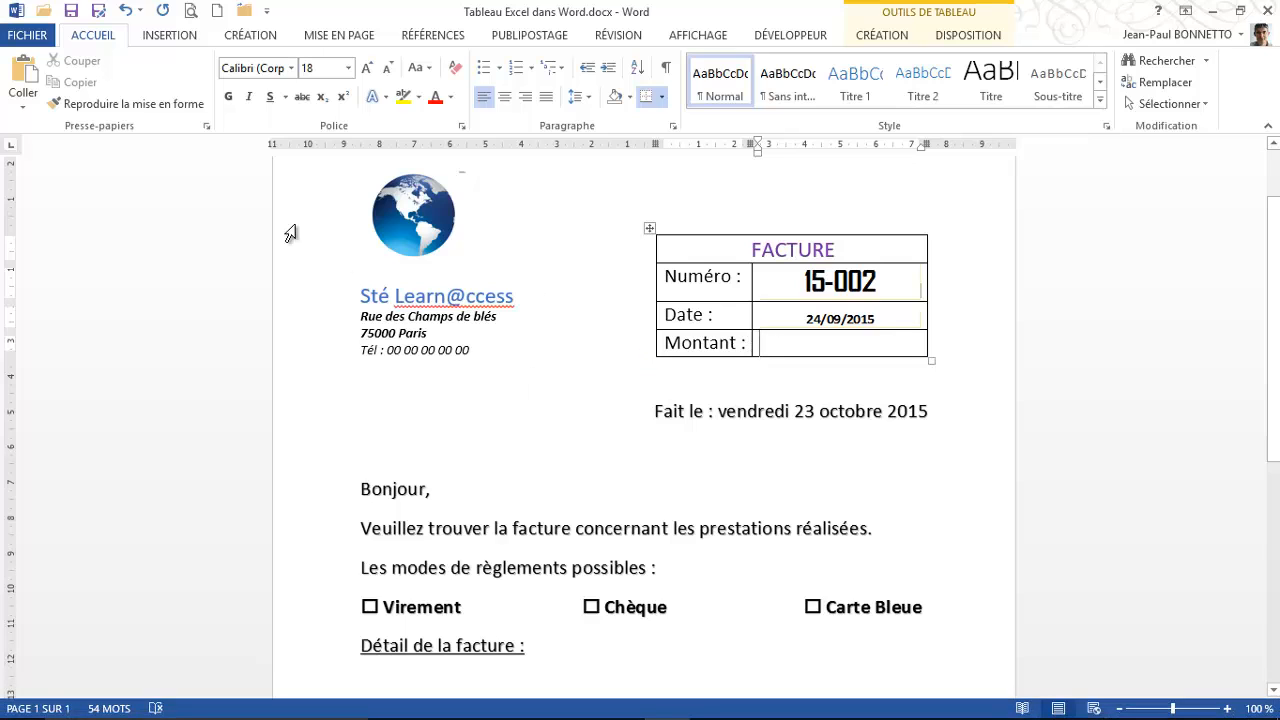
pyautogui.click(23, 106)
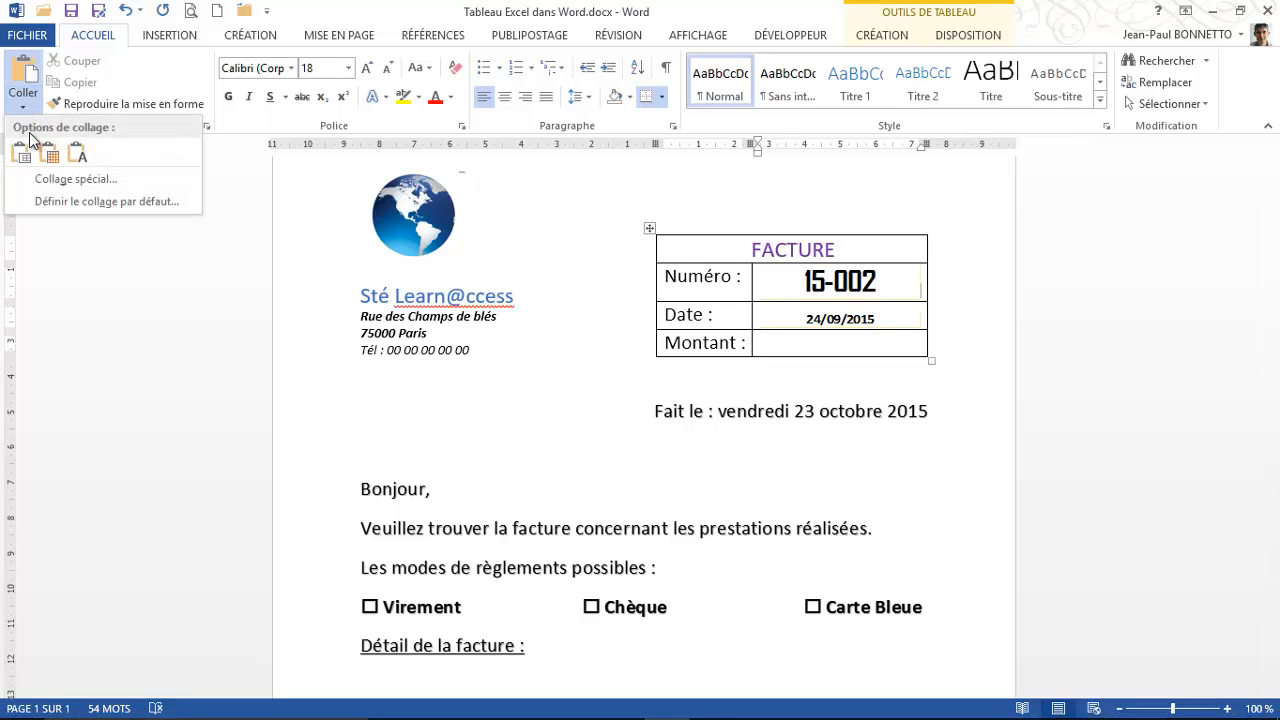
pyautogui.click(65, 178)
pyautogui.click(381, 292)
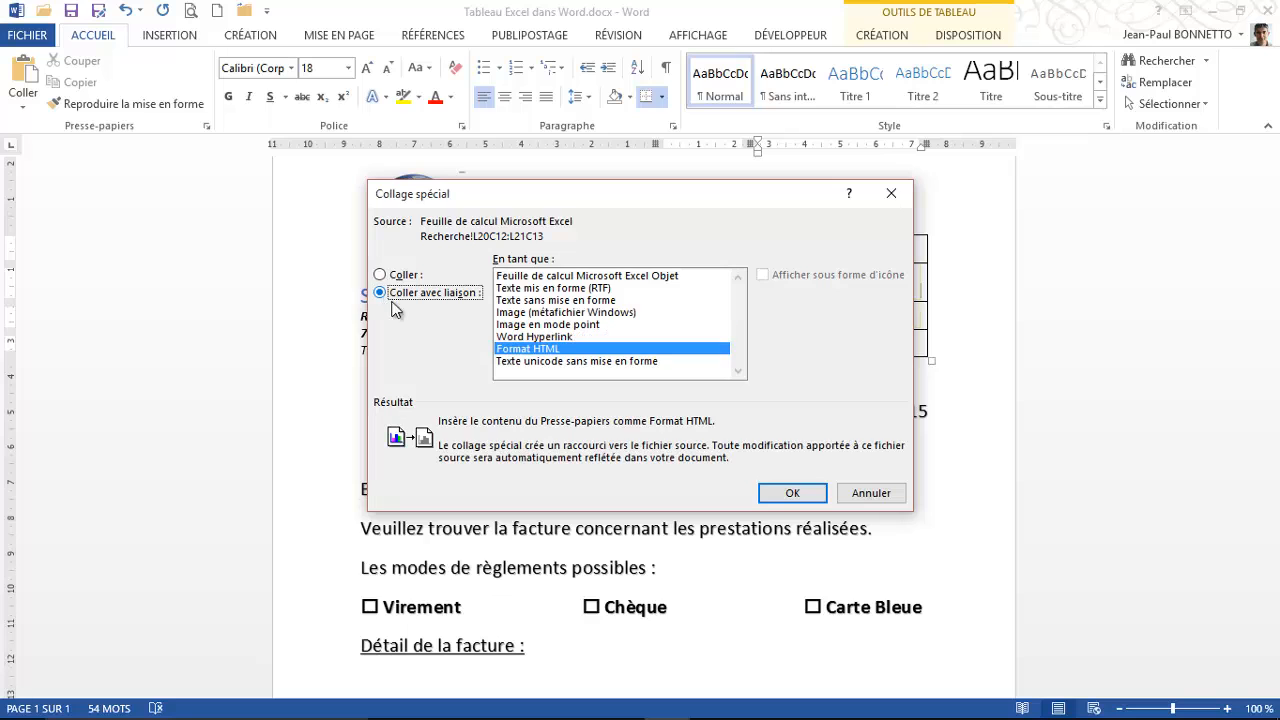
pyautogui.click(572, 276)
pyautogui.click(792, 492)
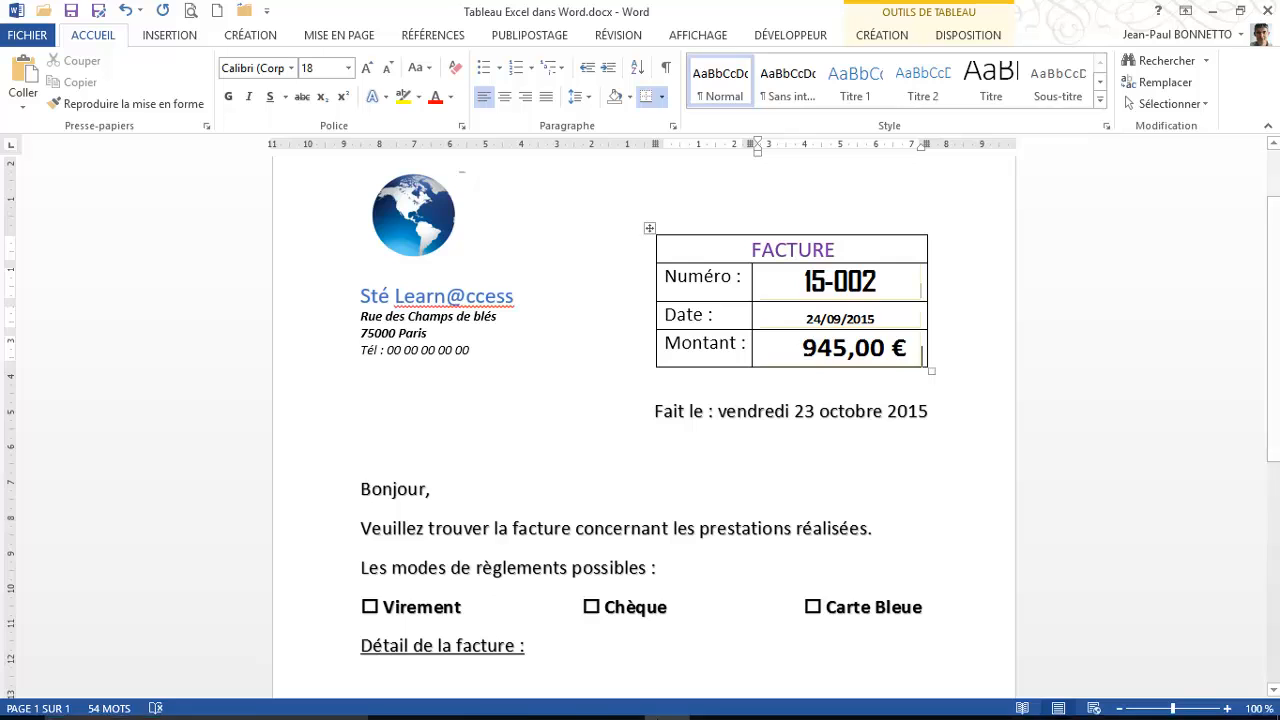
# - Switch to Excel, choose invoice 15-004 in the search form's invoice number list and clear the pending copy selection
pyautogui.click(638, 701)
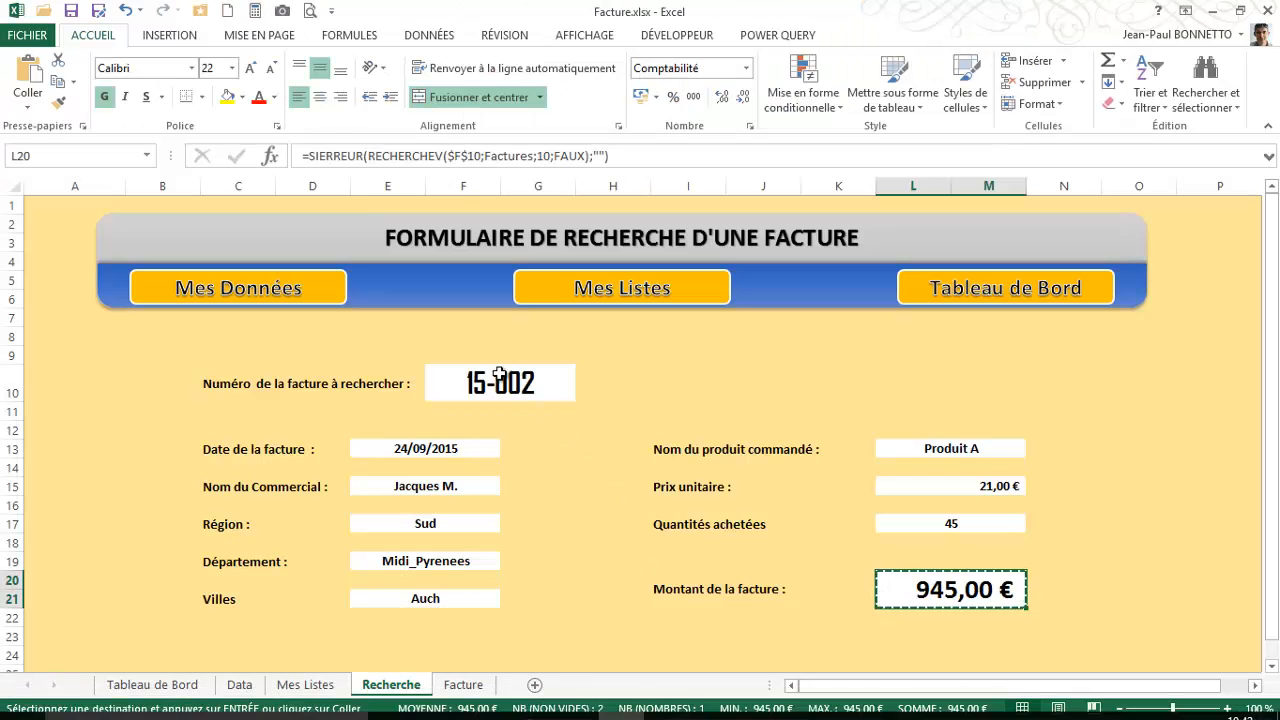
pyautogui.click(566, 393)
pyautogui.click(585, 398)
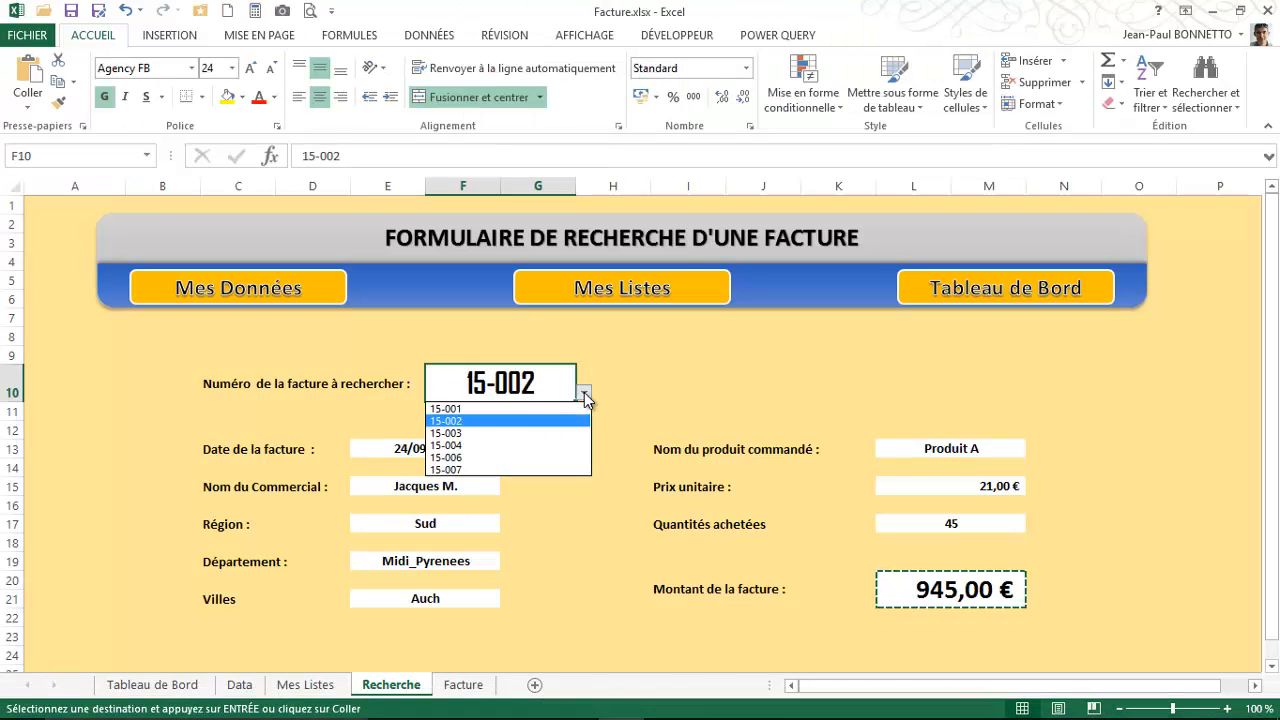
pyautogui.click(465, 446)
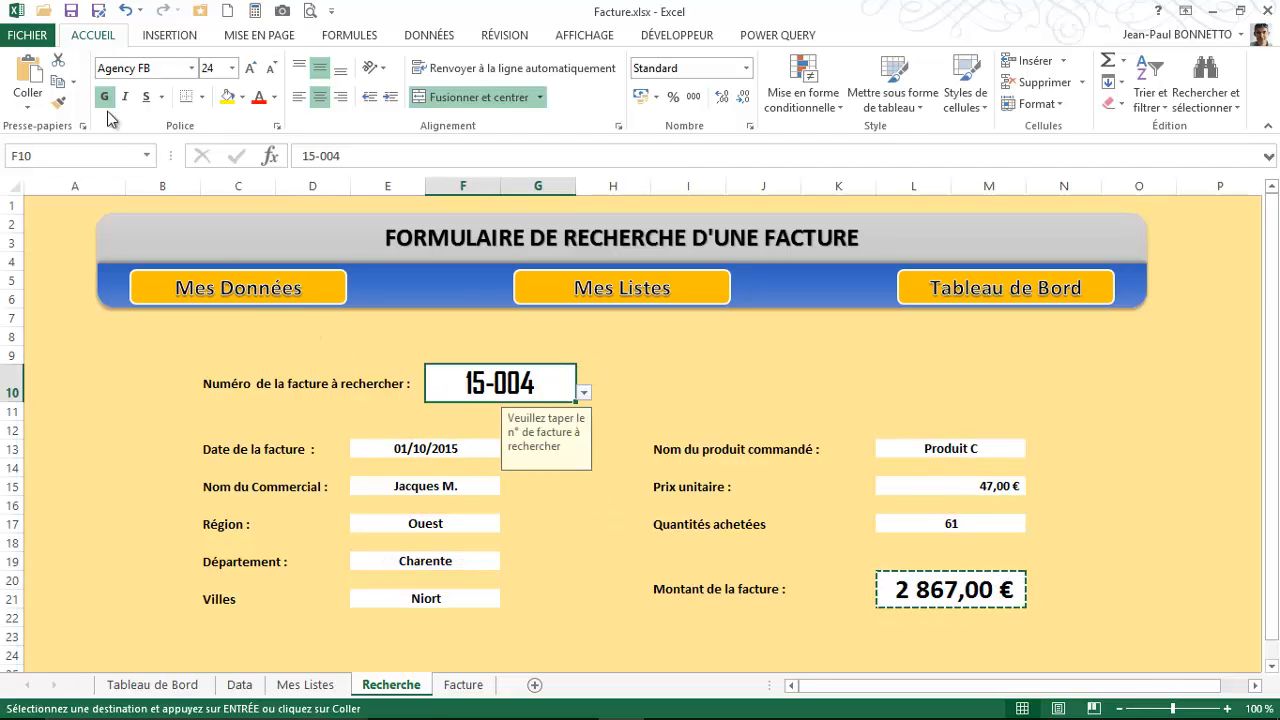
pyautogui.press('Escape')
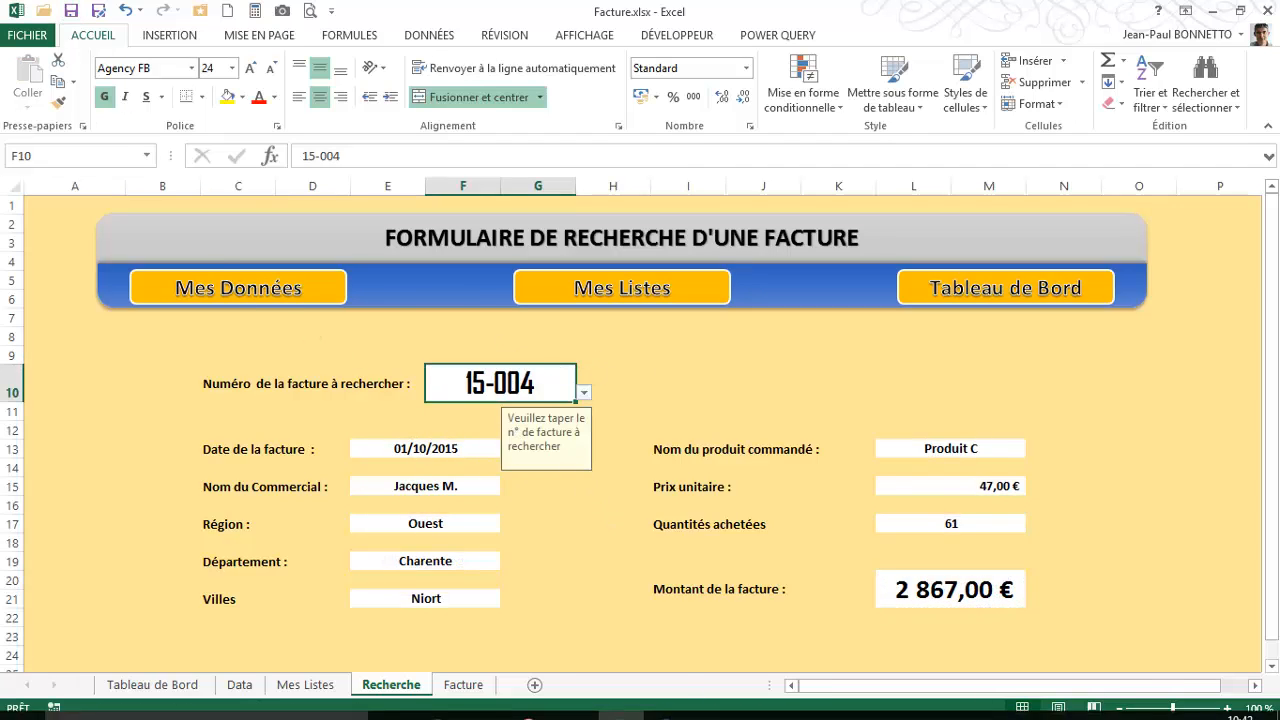
# - Switch to Word and examine whether the linked number, date and amount in the FACTURE table match the chosen invoice
pyautogui.click(667, 701)
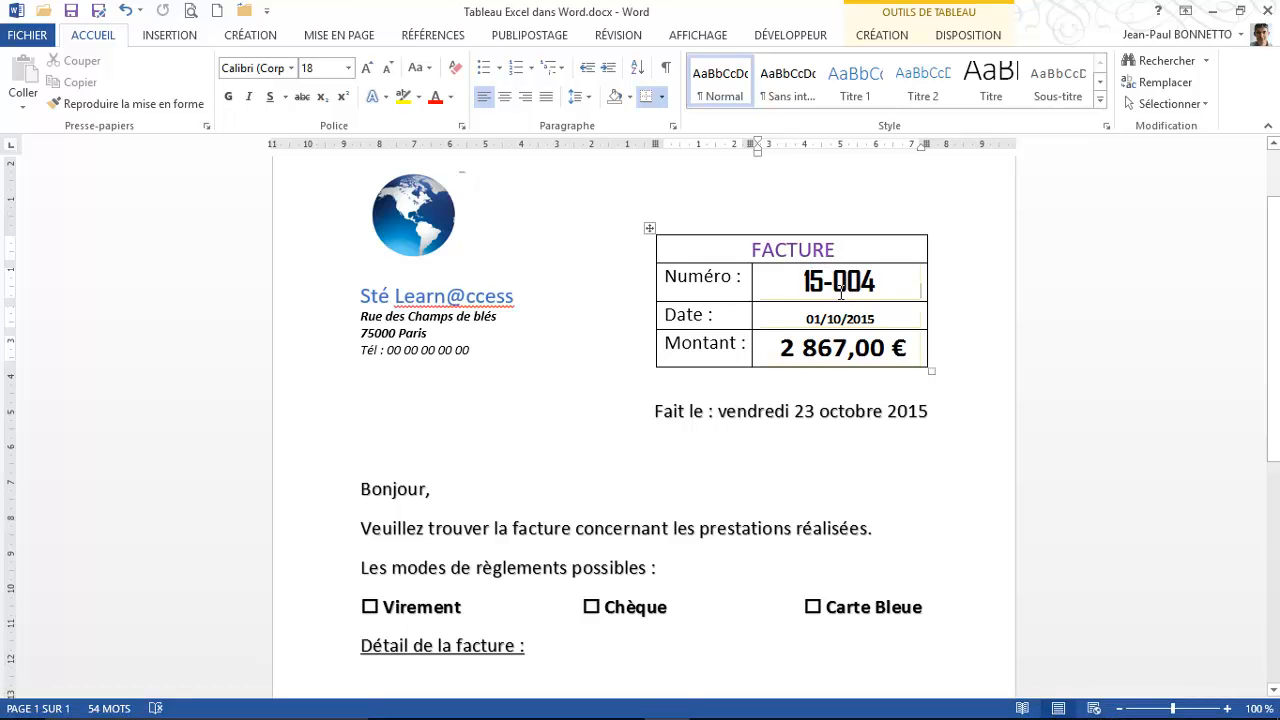
pyautogui.scroll(-3, 573, 427)
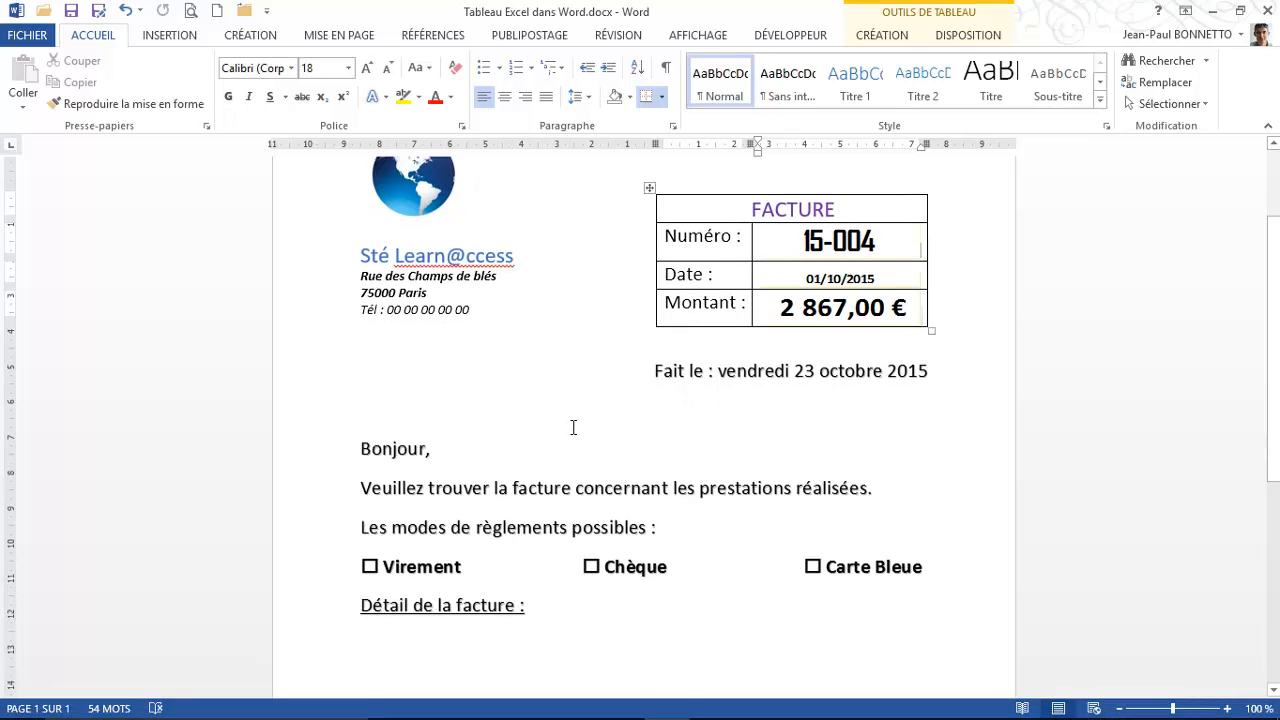
pyautogui.scroll(4, 573, 427)
pyautogui.scroll(1, 573, 427)
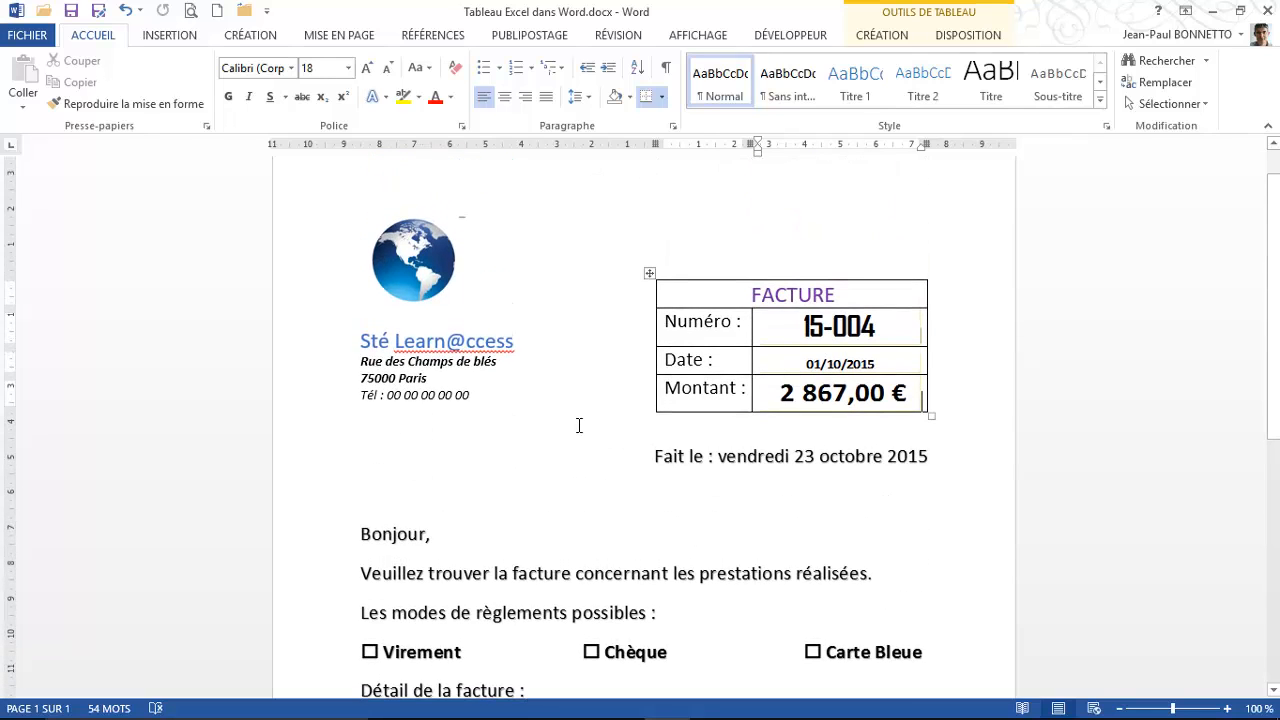
pyautogui.scroll(-1, 580, 423)
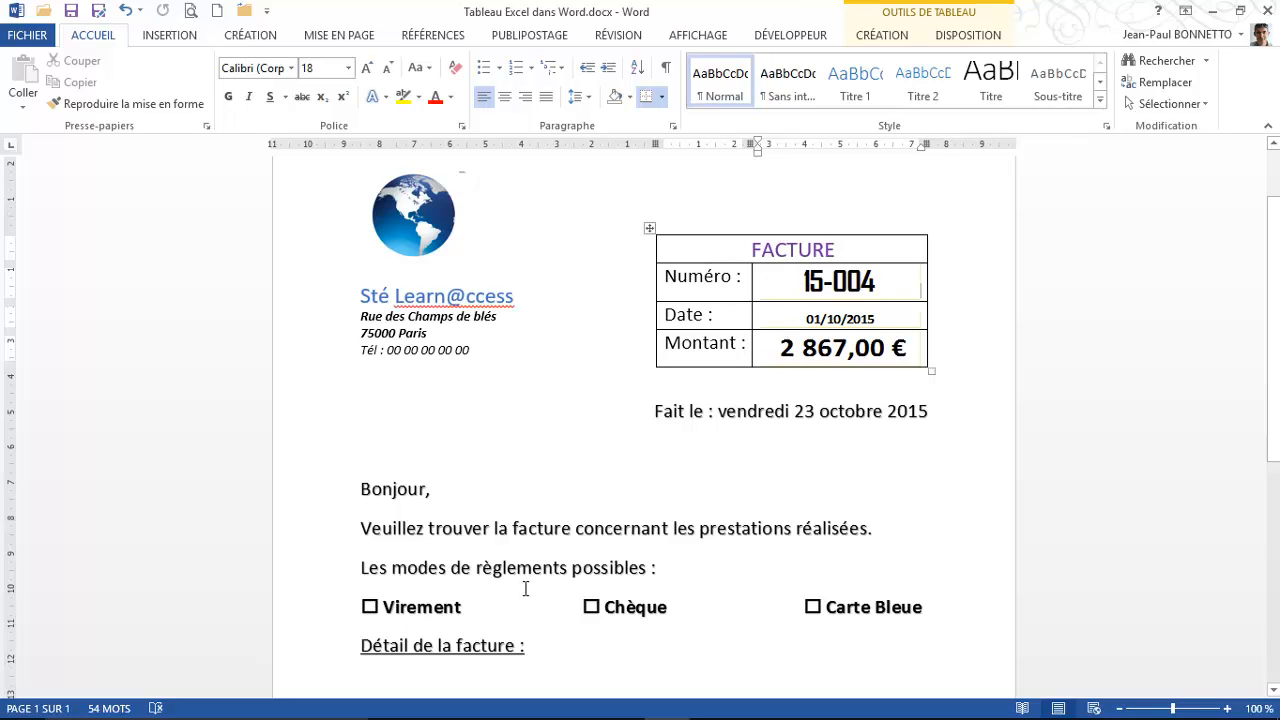
pyautogui.scroll(-2, 530, 558)
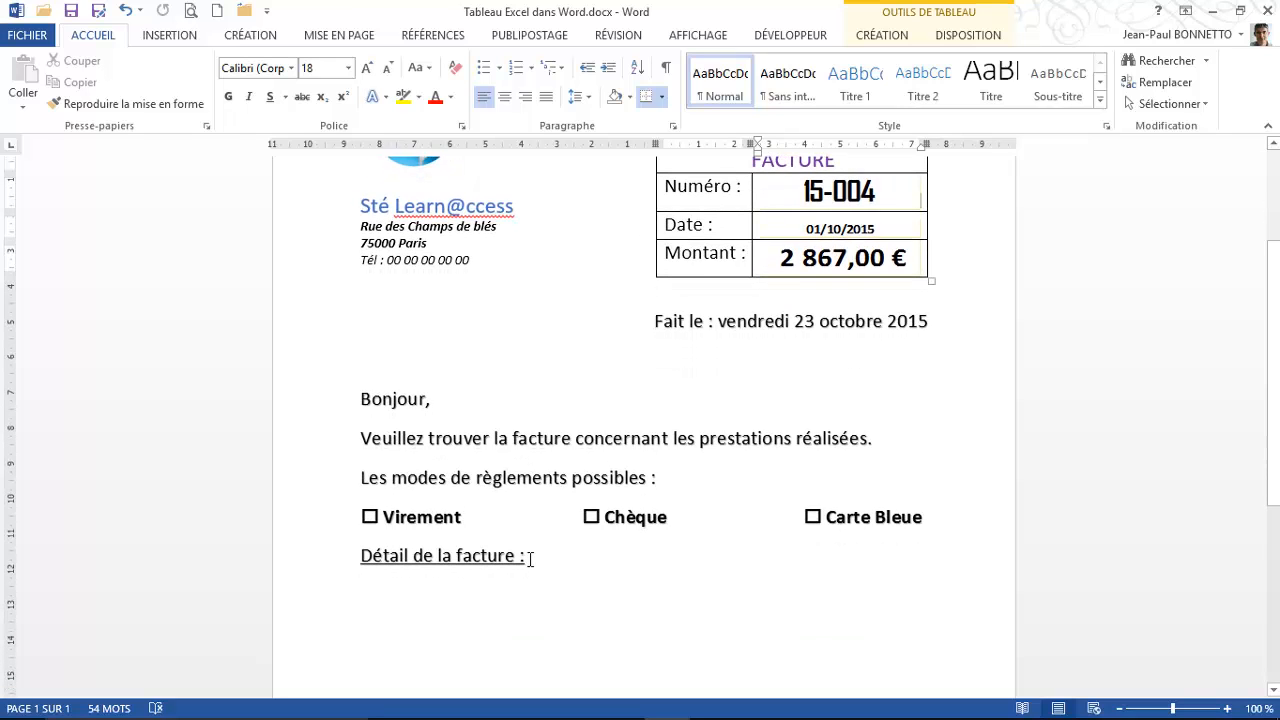
pyautogui.scroll(2, 678, 357)
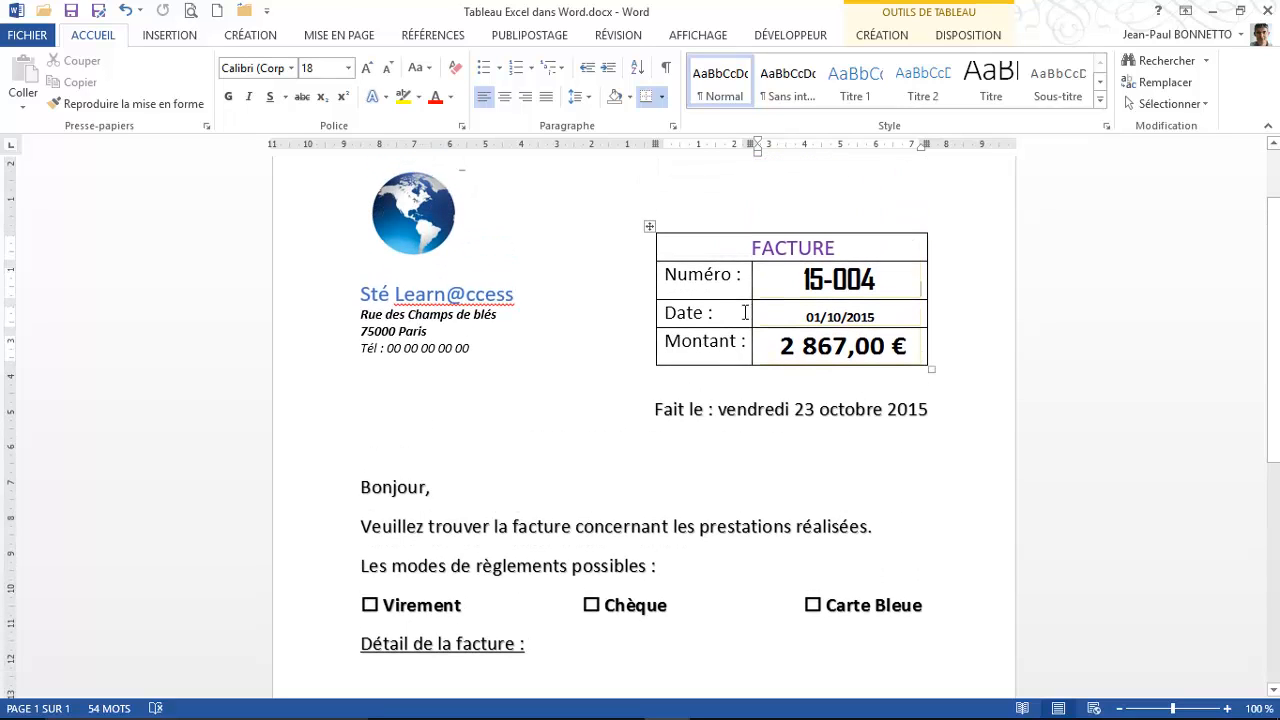
pyautogui.click(24, 104)
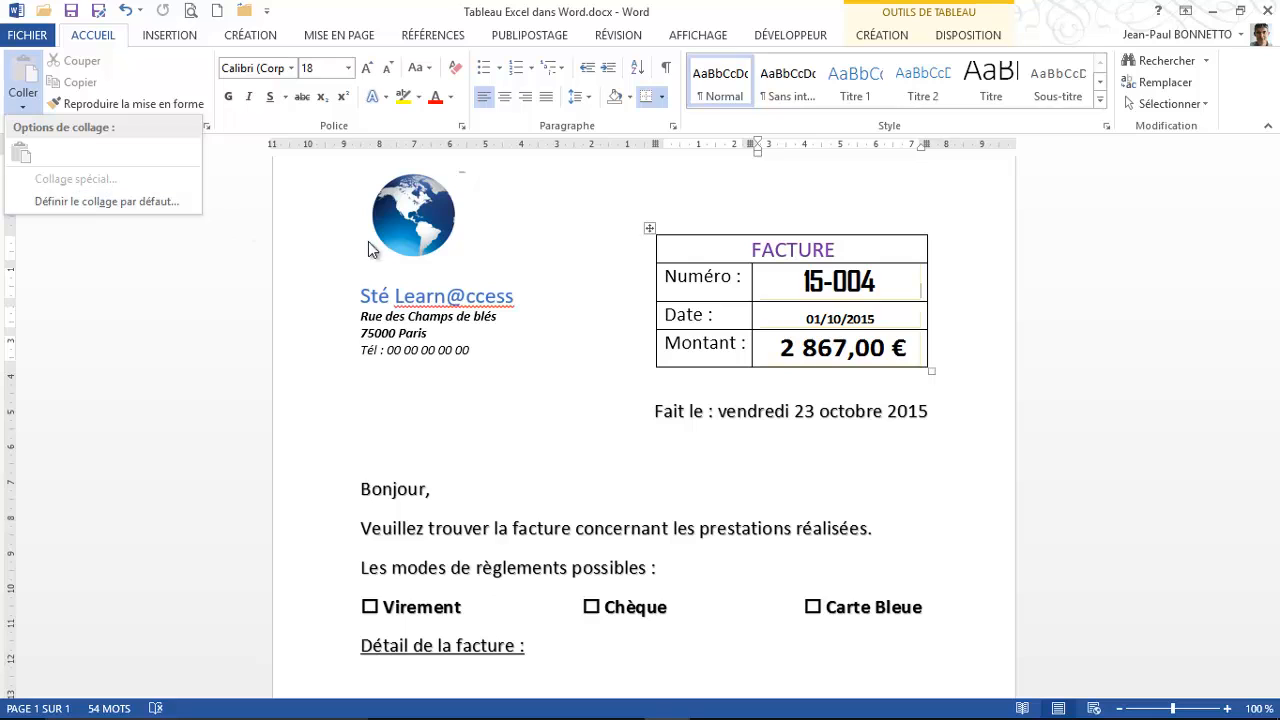
pyautogui.scroll(-2, 775, 284)
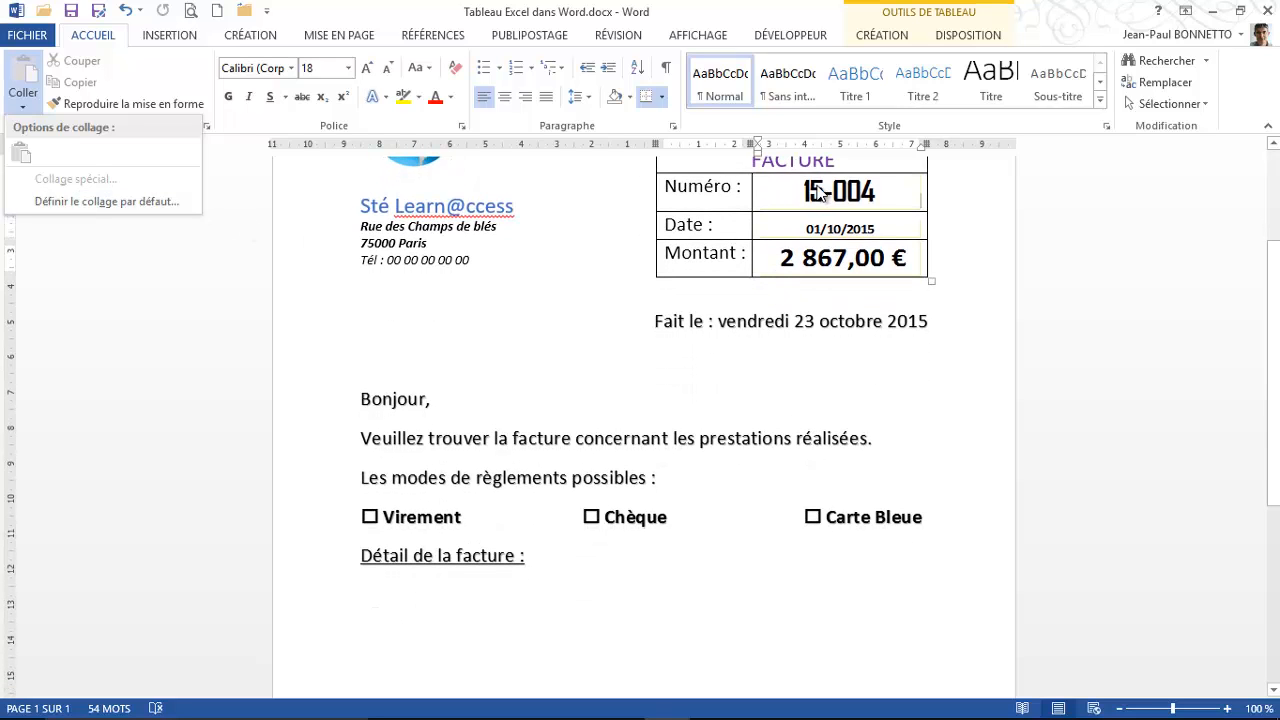
pyautogui.scroll(1, 680, 377)
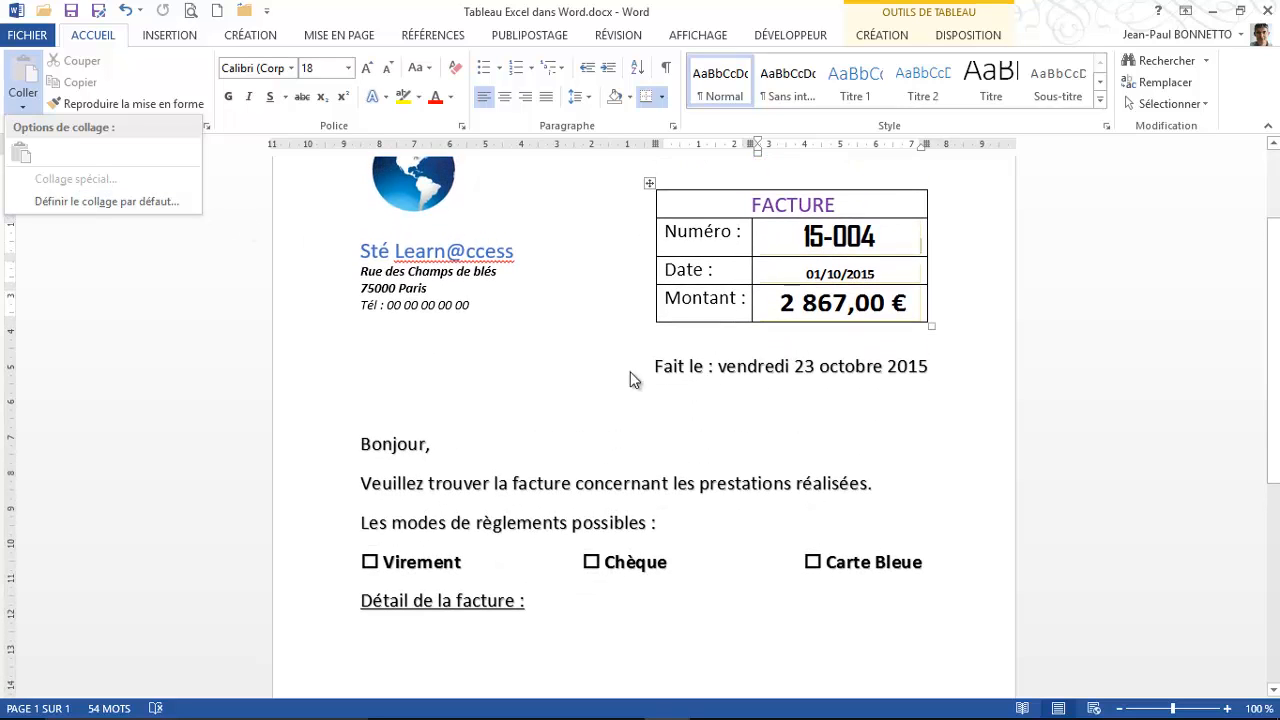
# - Place the cursor on the empty line below the "Détail de la facture :" heading
pyautogui.scroll(-3, 634, 377)
pyautogui.click(365, 510)
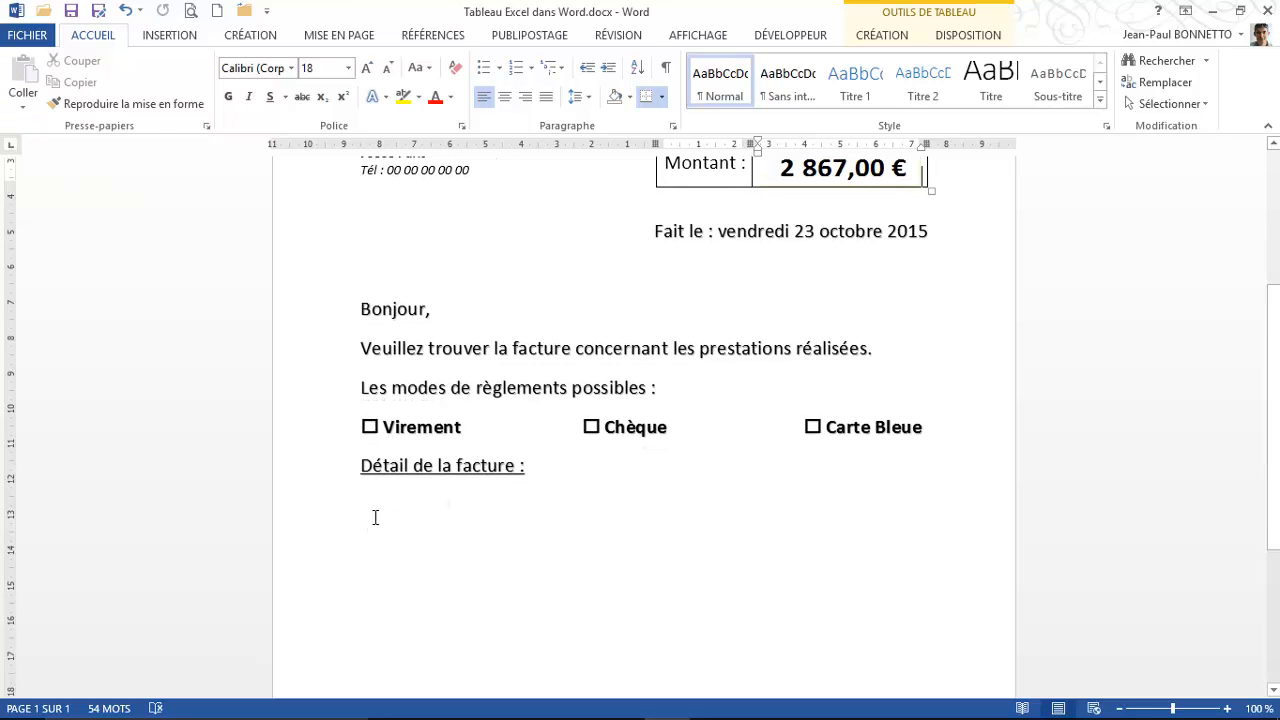
pyautogui.click(380, 510)
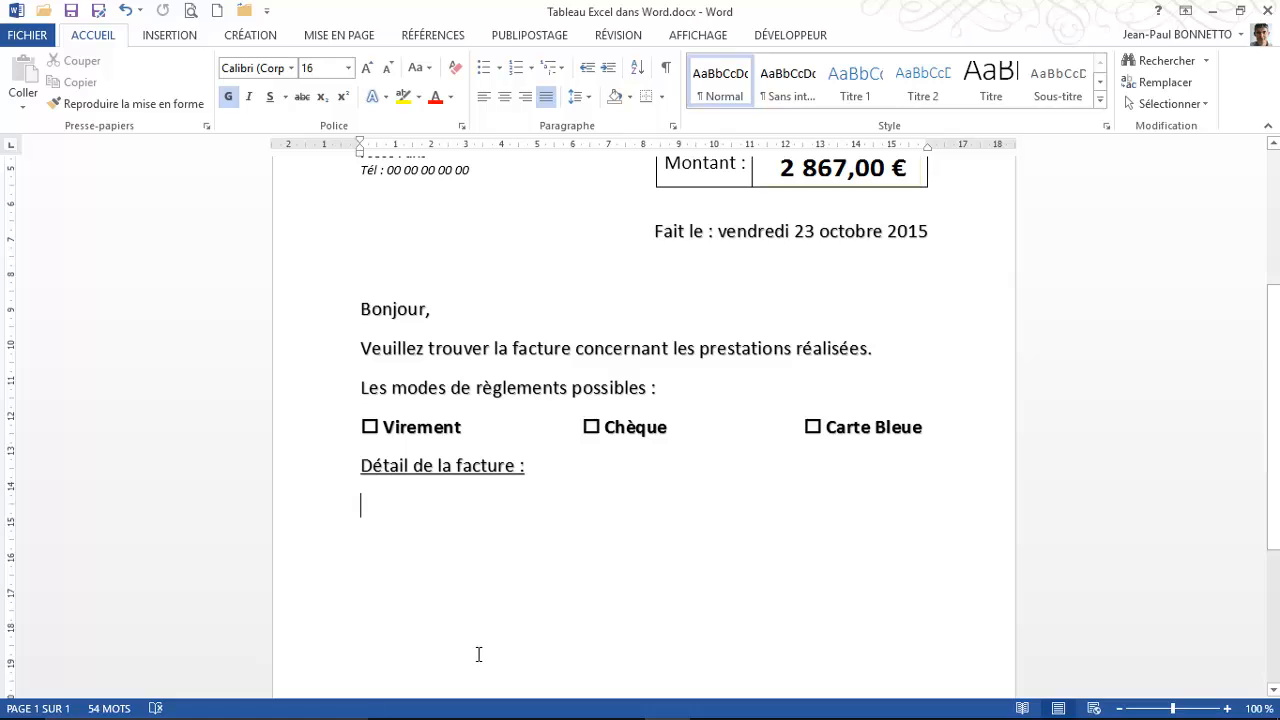
# - Switch to Excel, make Facture the active sheet, and save and close the Facture.xlsx workbook
pyautogui.moveTo(508, 716)
pyautogui.click(620, 702)
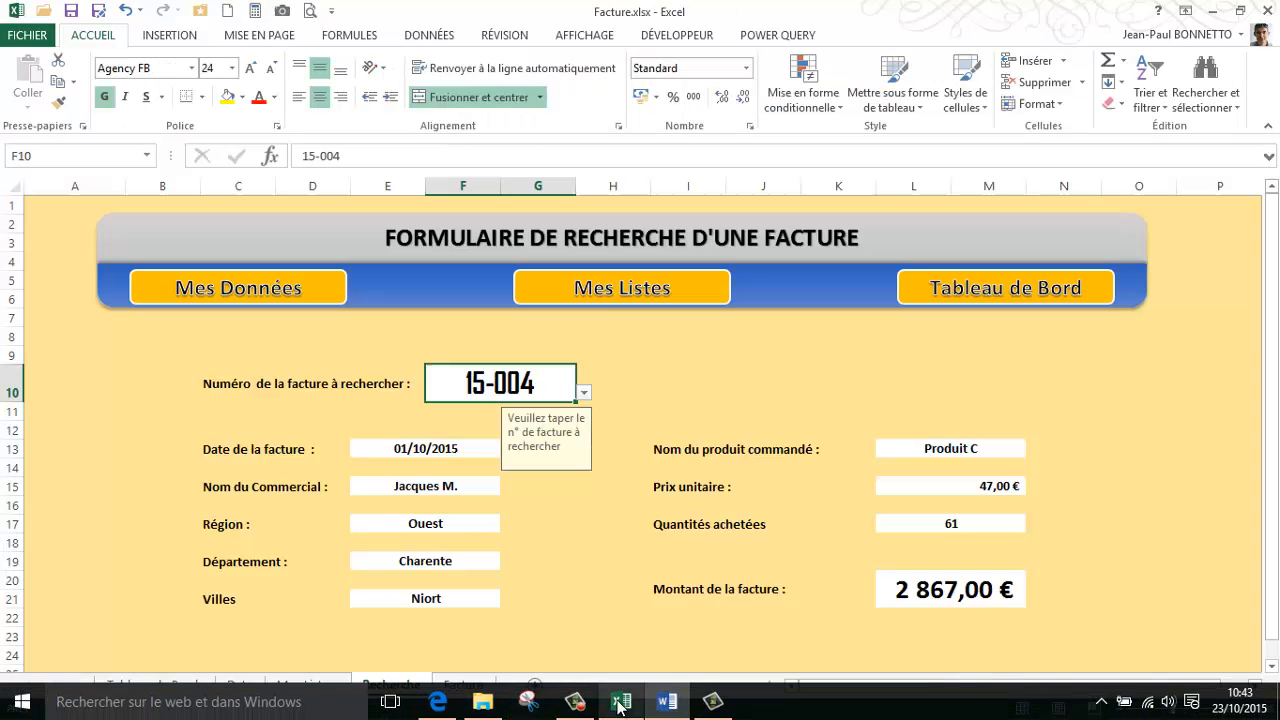
pyautogui.click(463, 686)
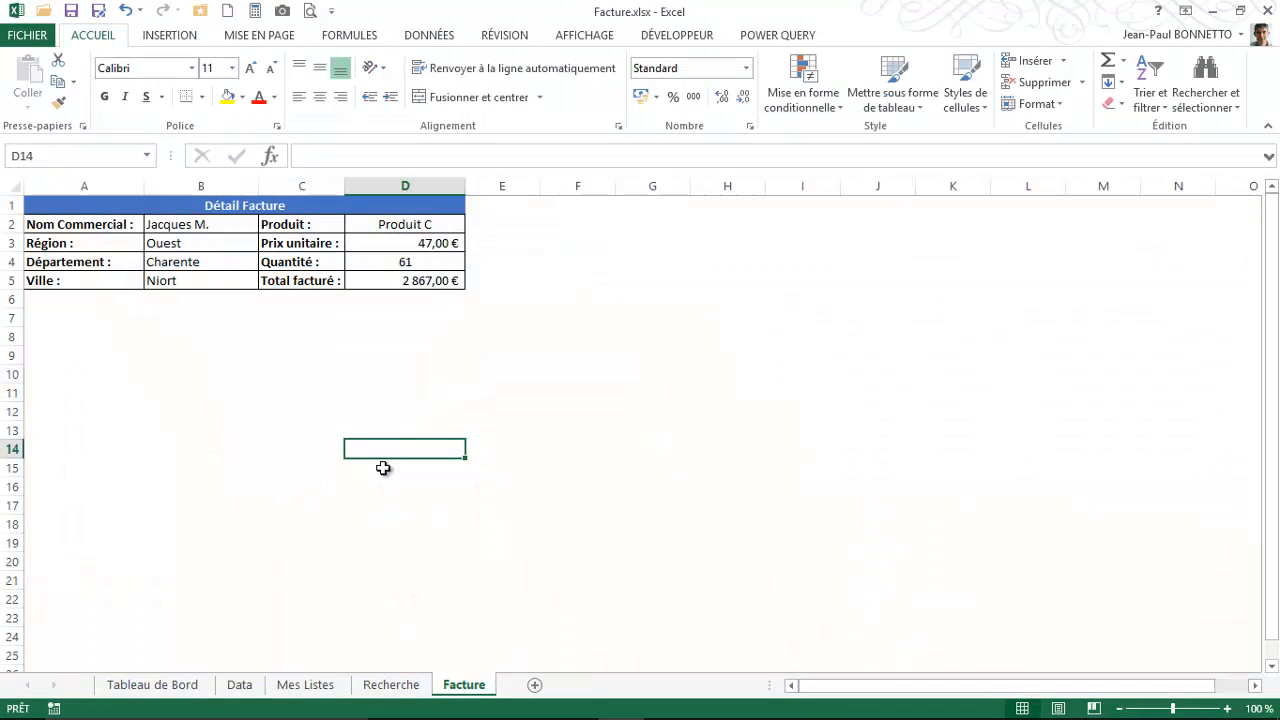
pyautogui.click(219, 263)
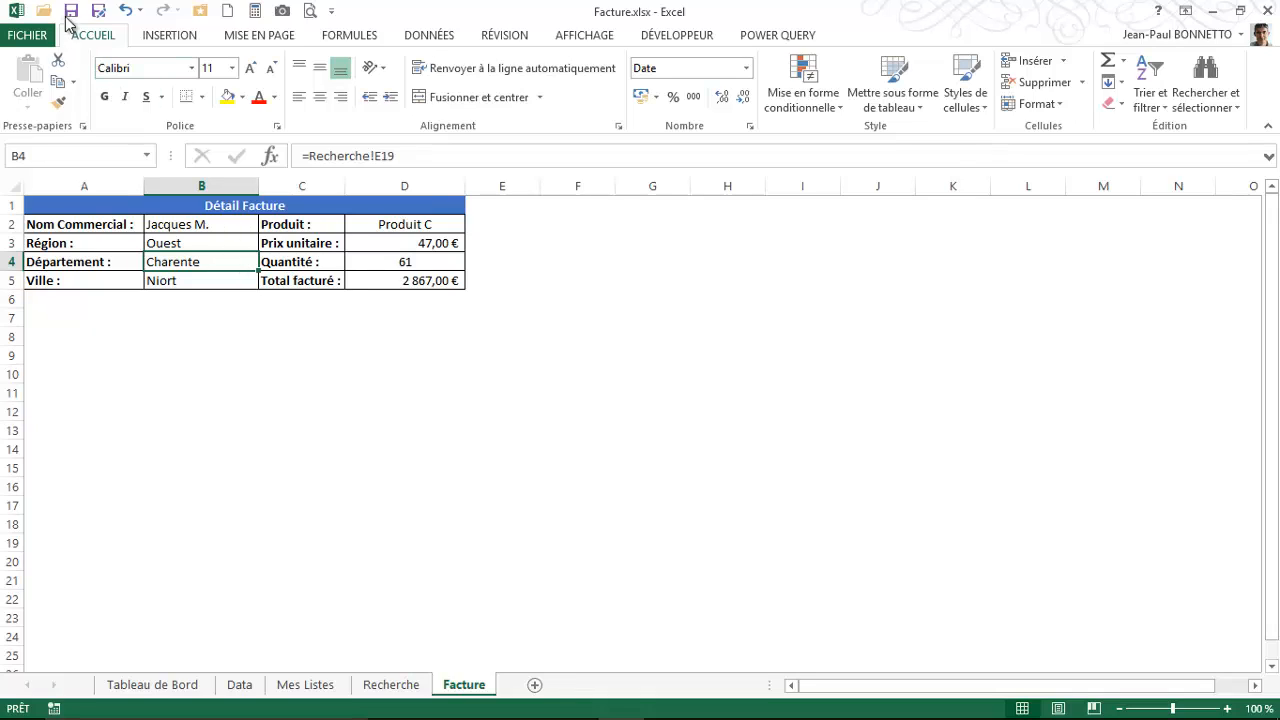
pyautogui.click(1266, 10)
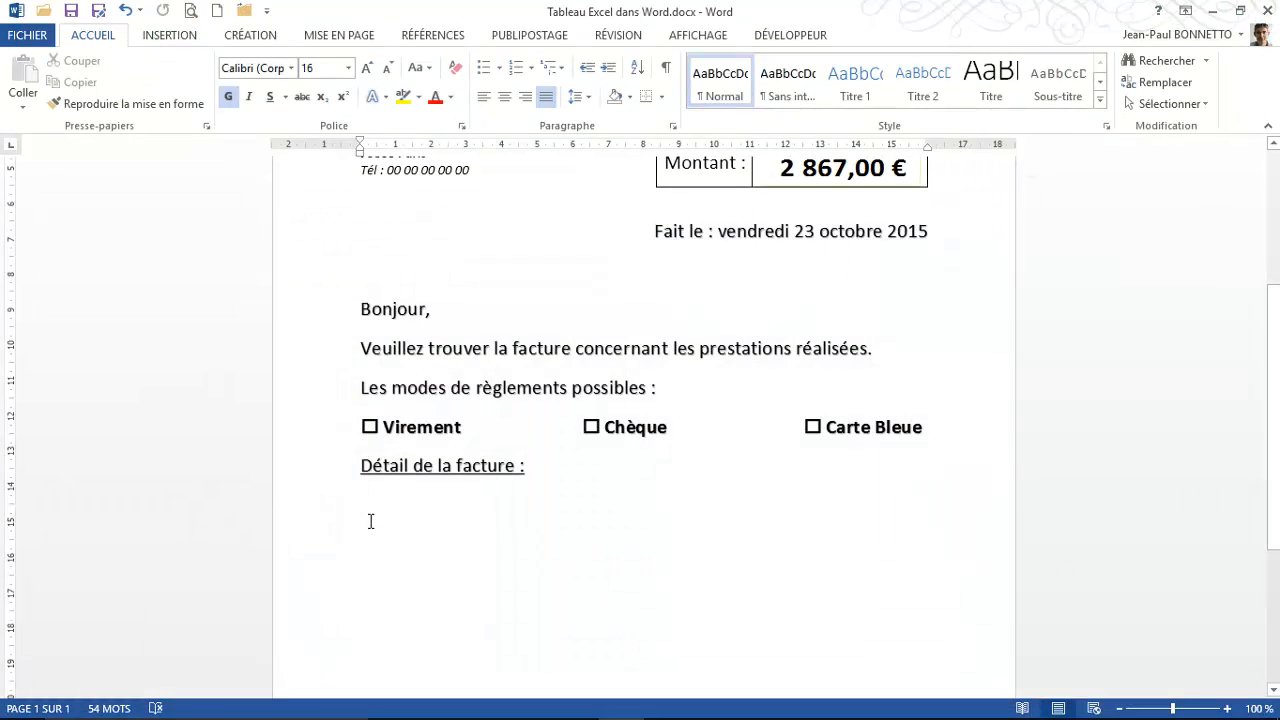
# - Begin inserting an object from a file below "Détail de la facture :" and choose Facture.xlsx from the Desktop as its source
pyautogui.scroll(-3, 370, 521)
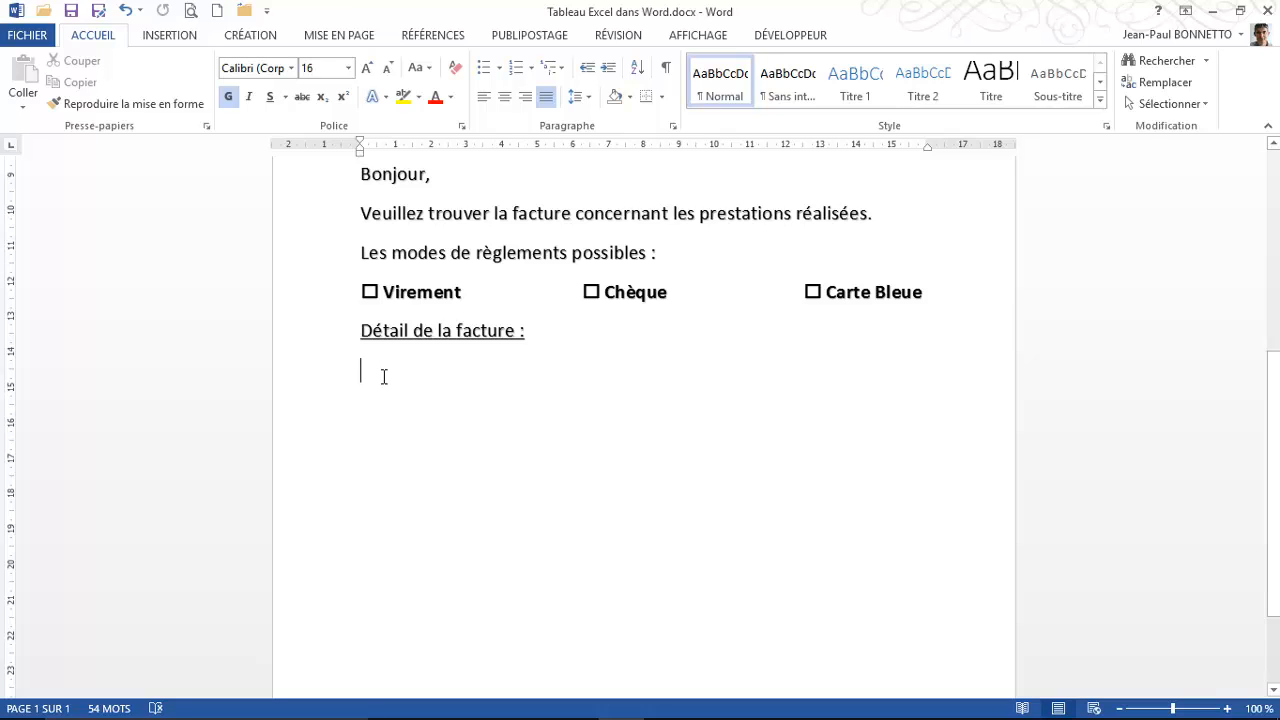
pyautogui.click(189, 36)
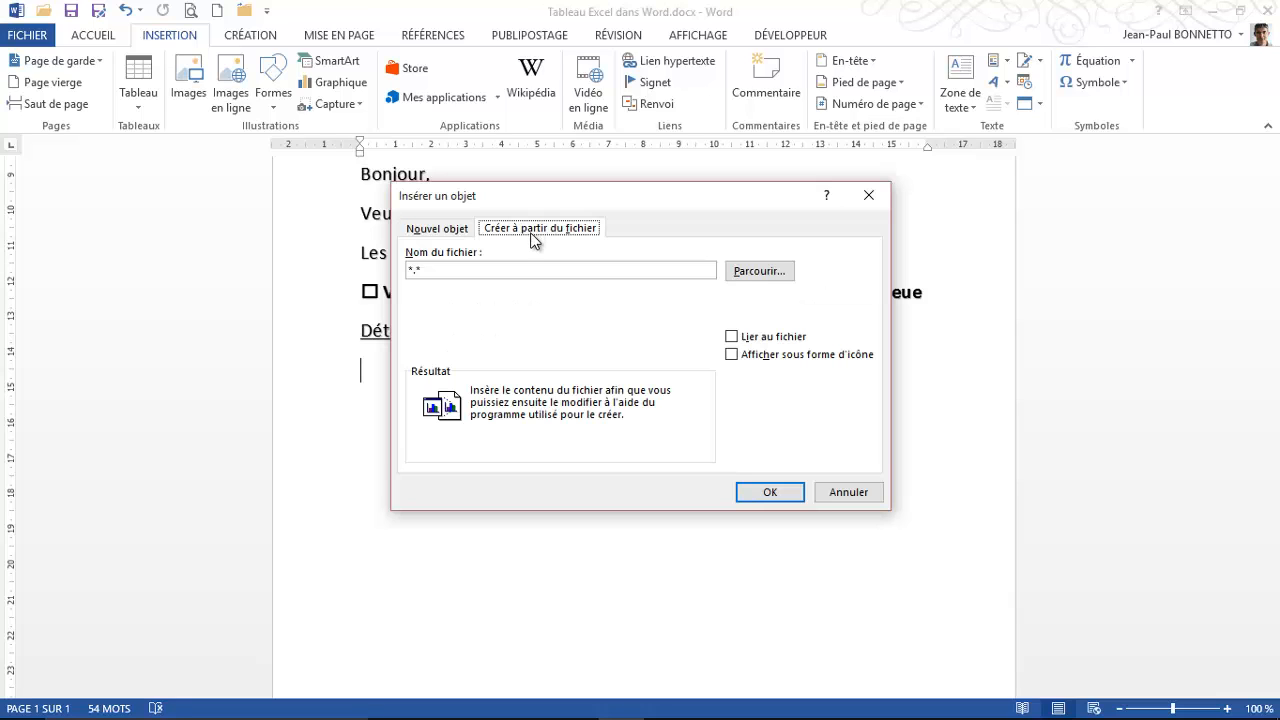
pyautogui.click(756, 276)
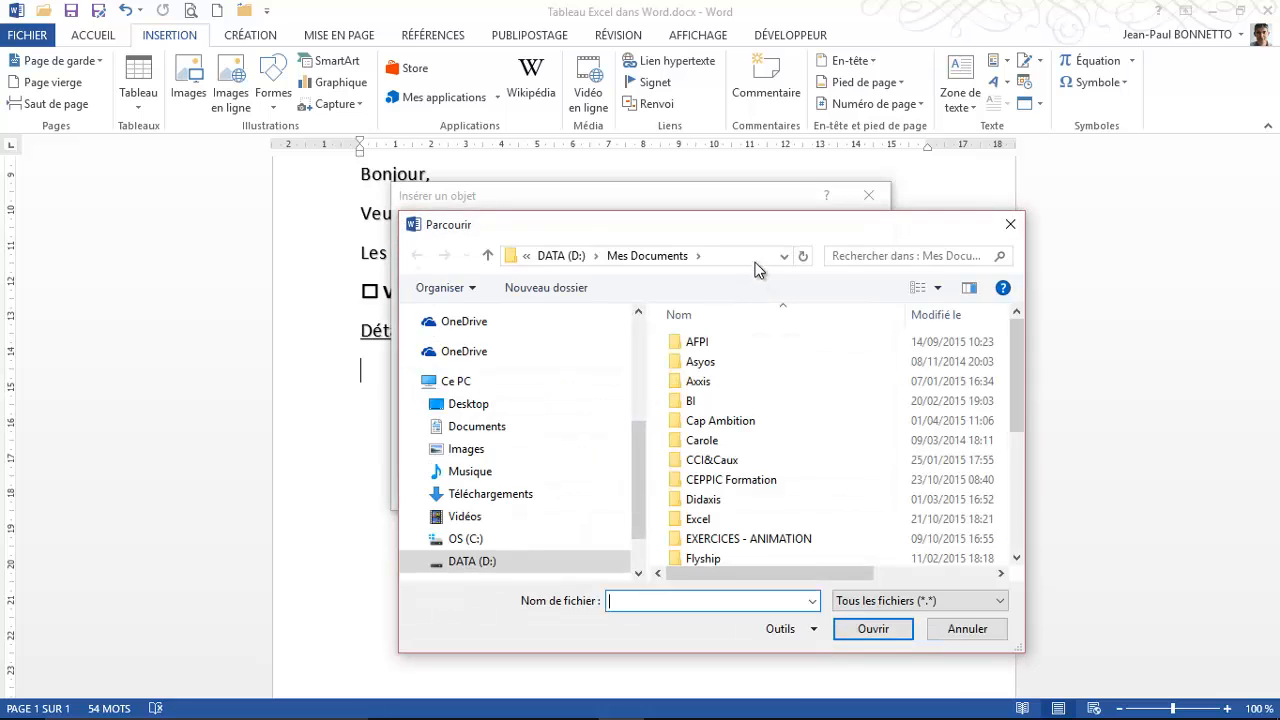
pyautogui.click(470, 404)
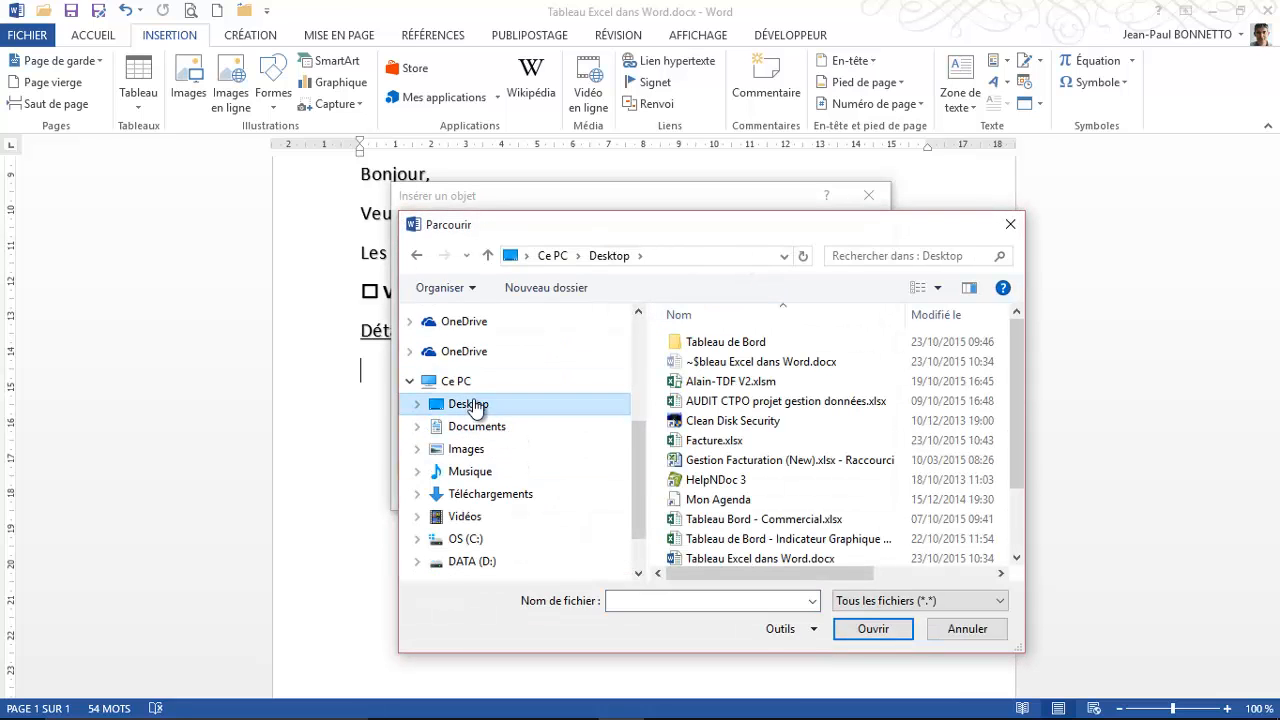
pyautogui.click(714, 440)
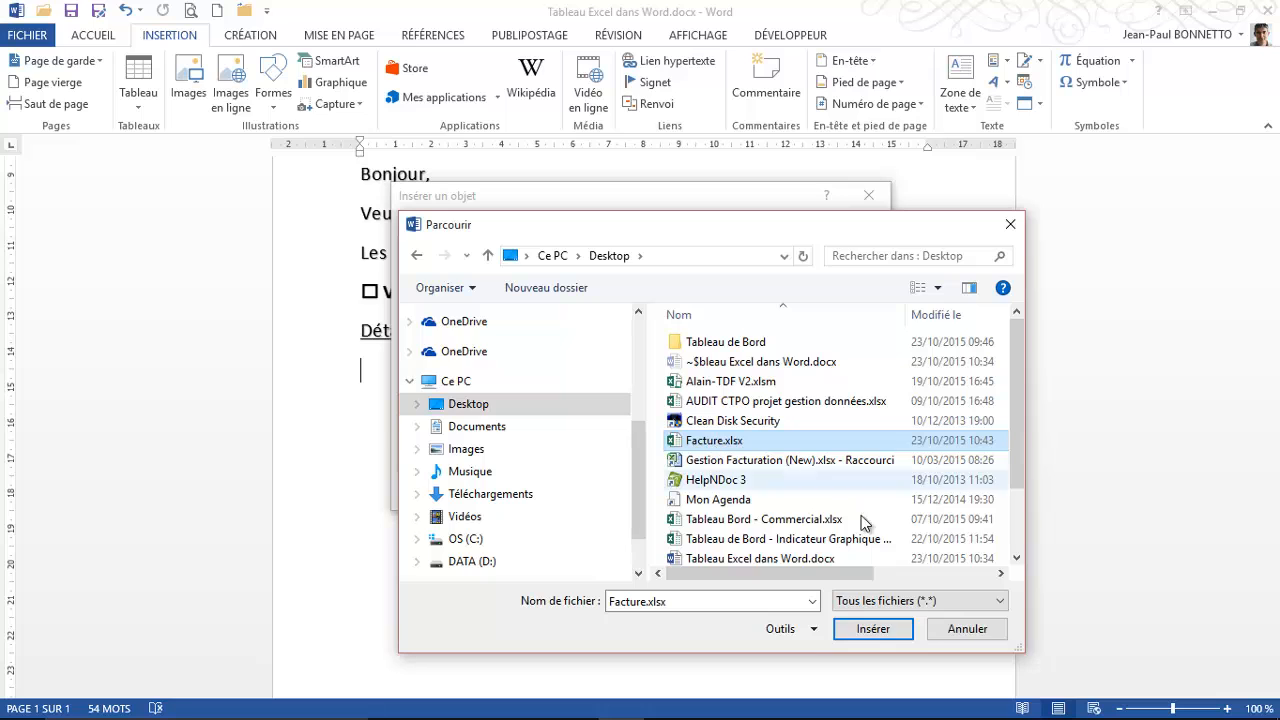
pyautogui.click(873, 629)
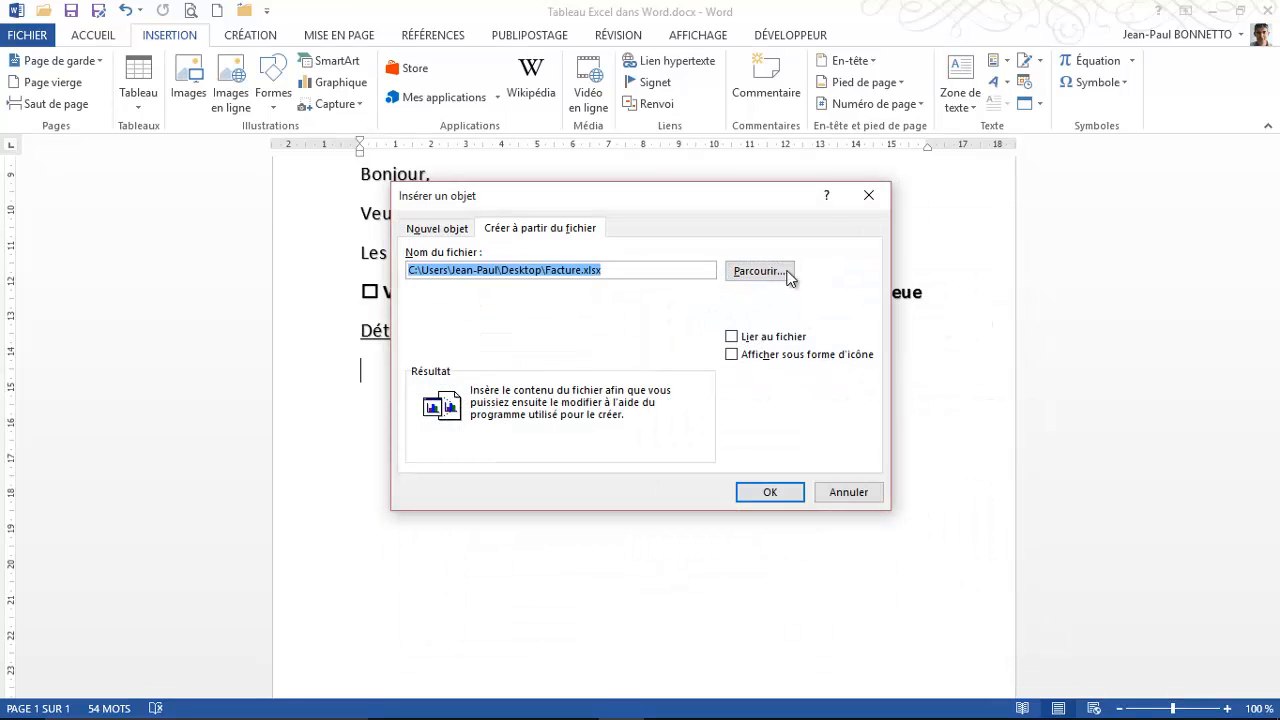
# - Enable linking to the file, leave the icon display off, and insert the Détail Facture table into the letter
pyautogui.click(732, 338)
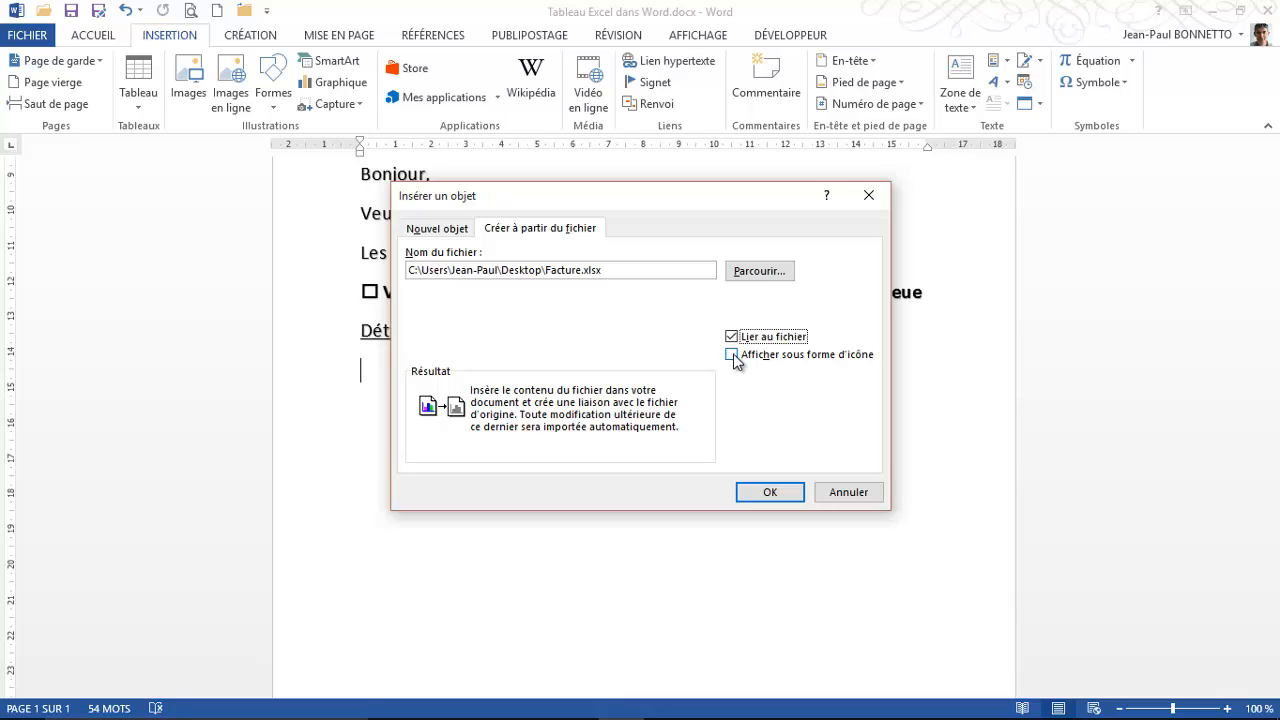
pyautogui.click(732, 356)
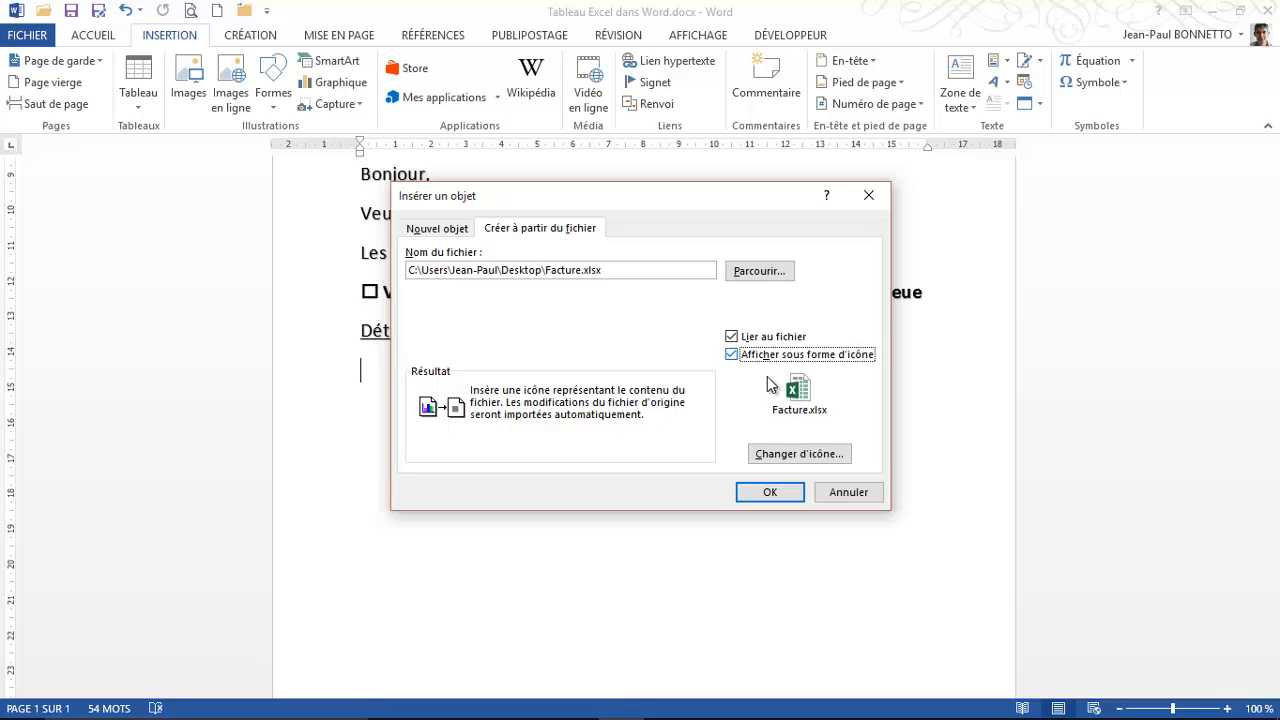
pyautogui.click(733, 356)
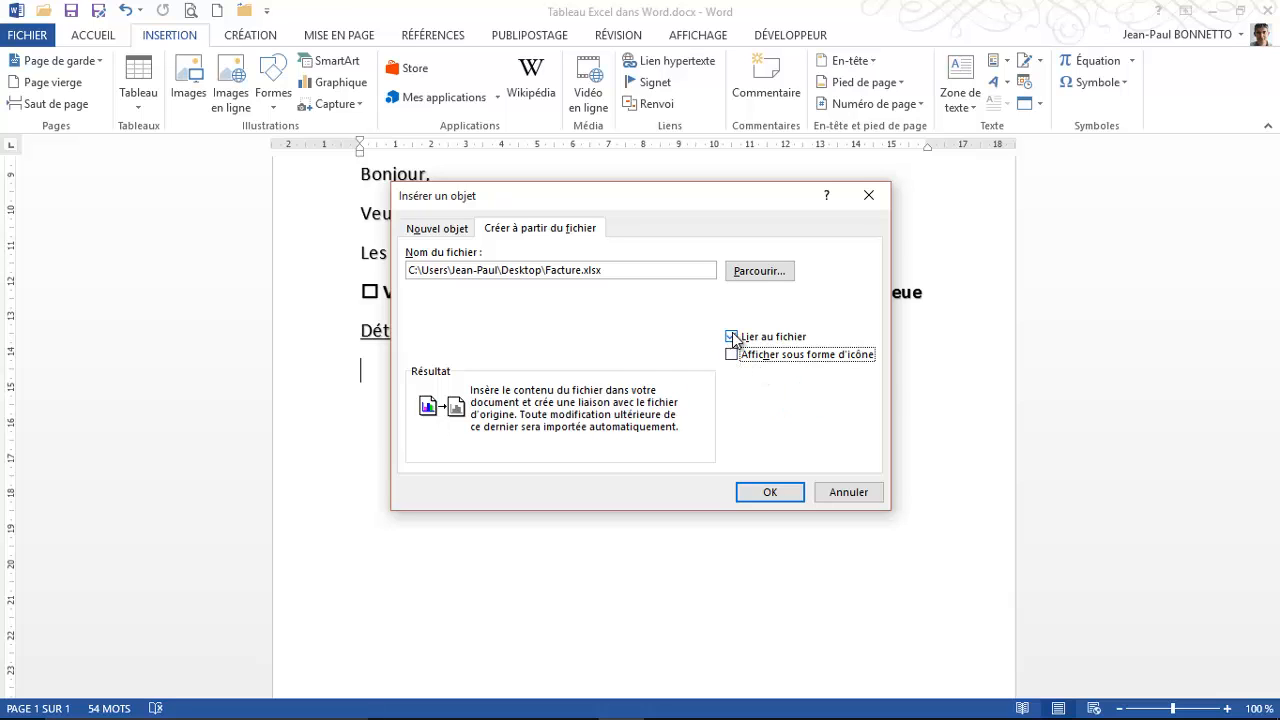
pyautogui.click(771, 490)
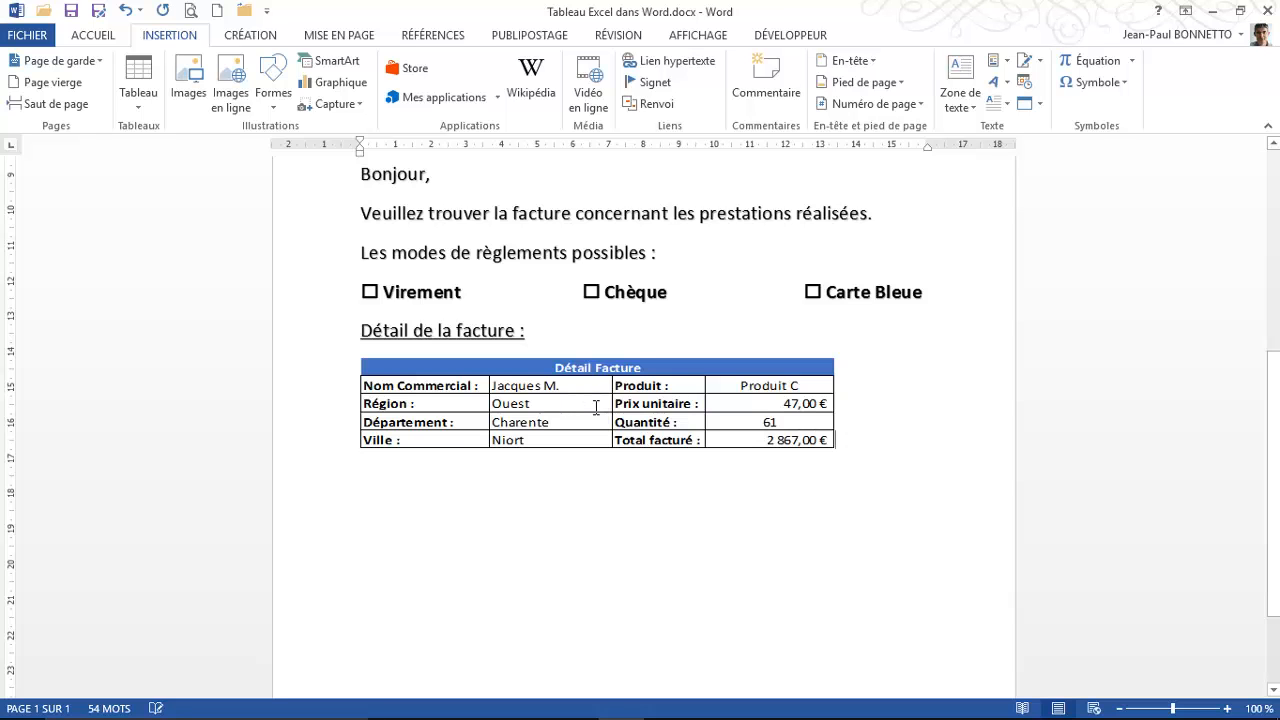
pyautogui.scroll(3, 709, 411)
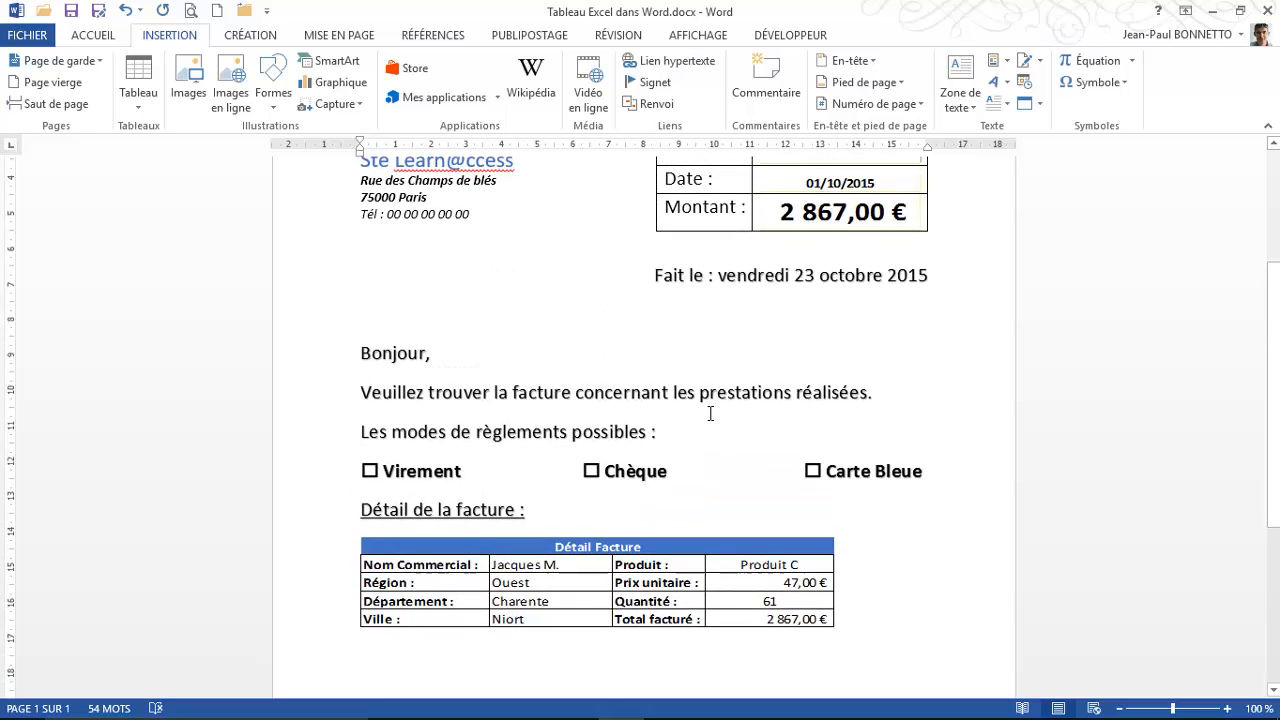
pyautogui.scroll(3, 819, 207)
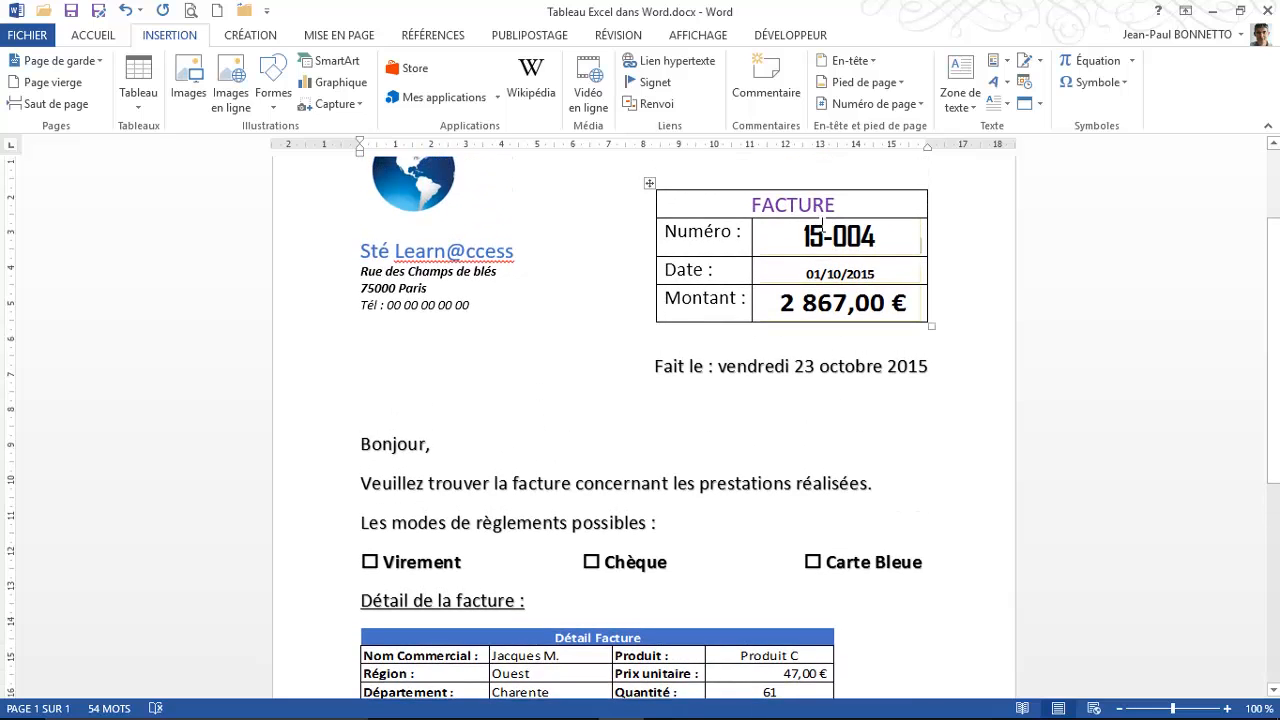
# - Open the linked Détail Facture table below the "Détail de la facture :" heading for editing in Excel
pyautogui.scroll(-1, 822, 228)
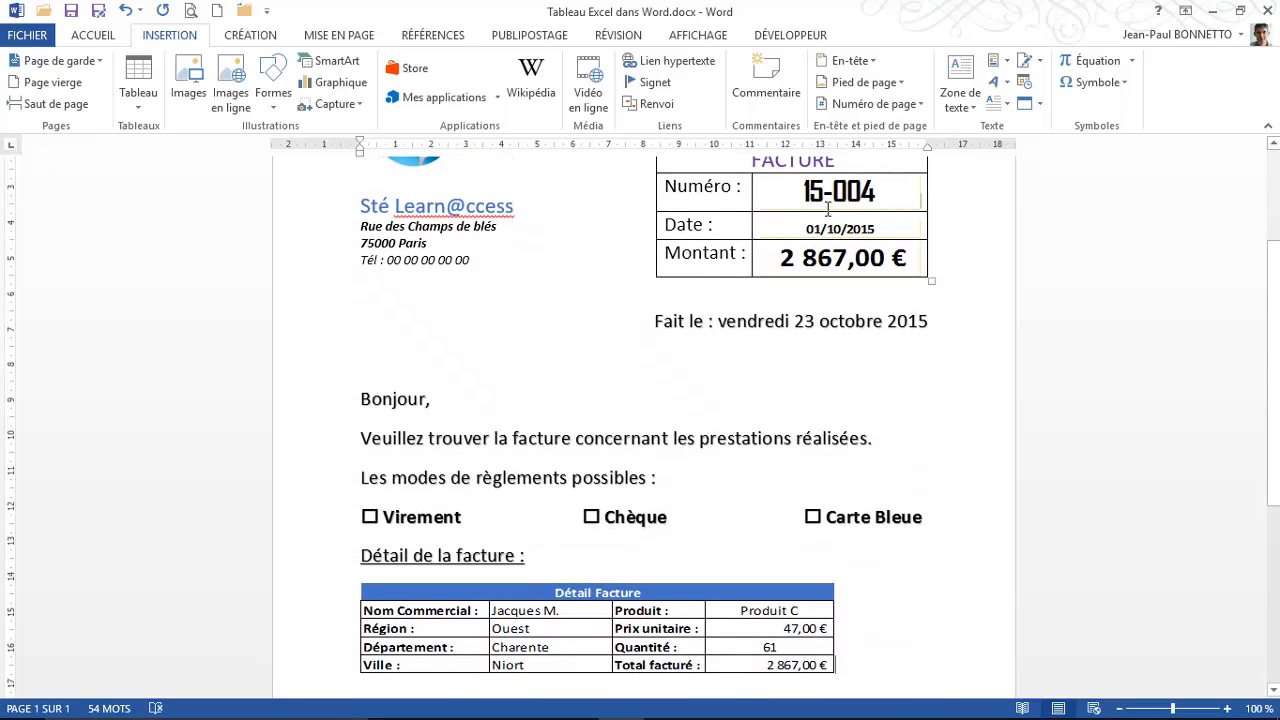
pyautogui.scroll(-1, 819, 227)
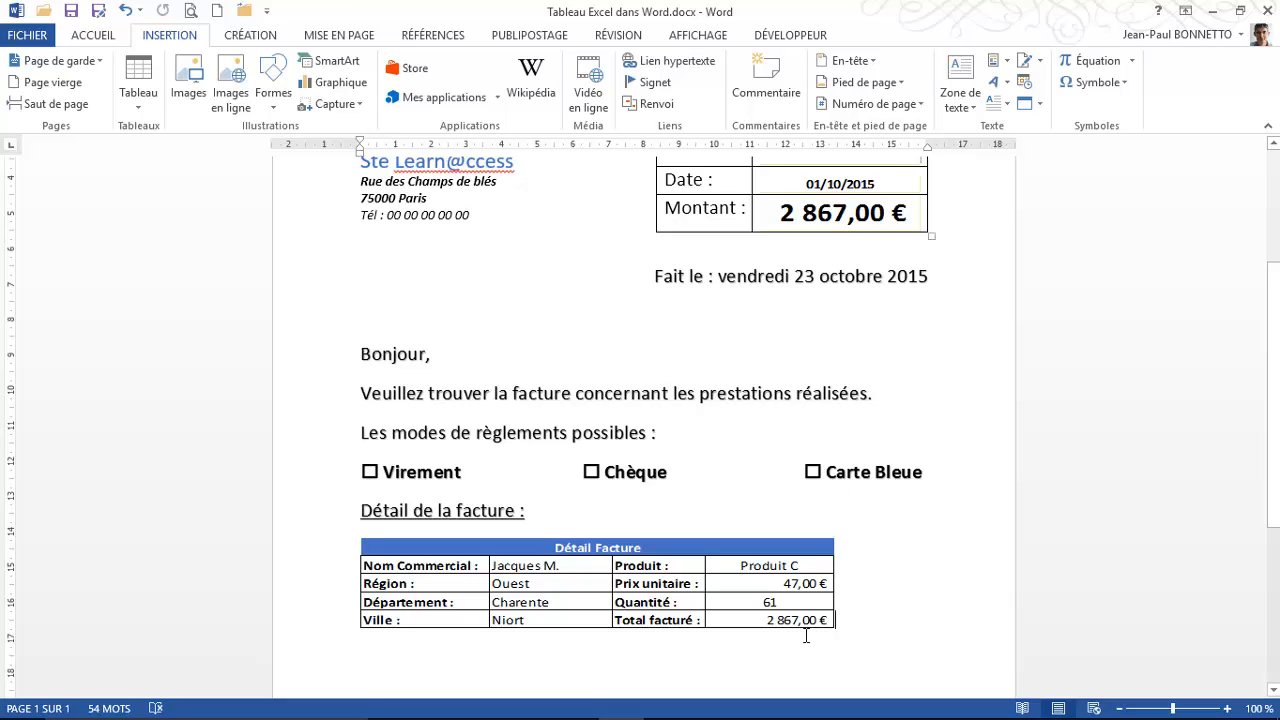
pyautogui.scroll(-2, 779, 624)
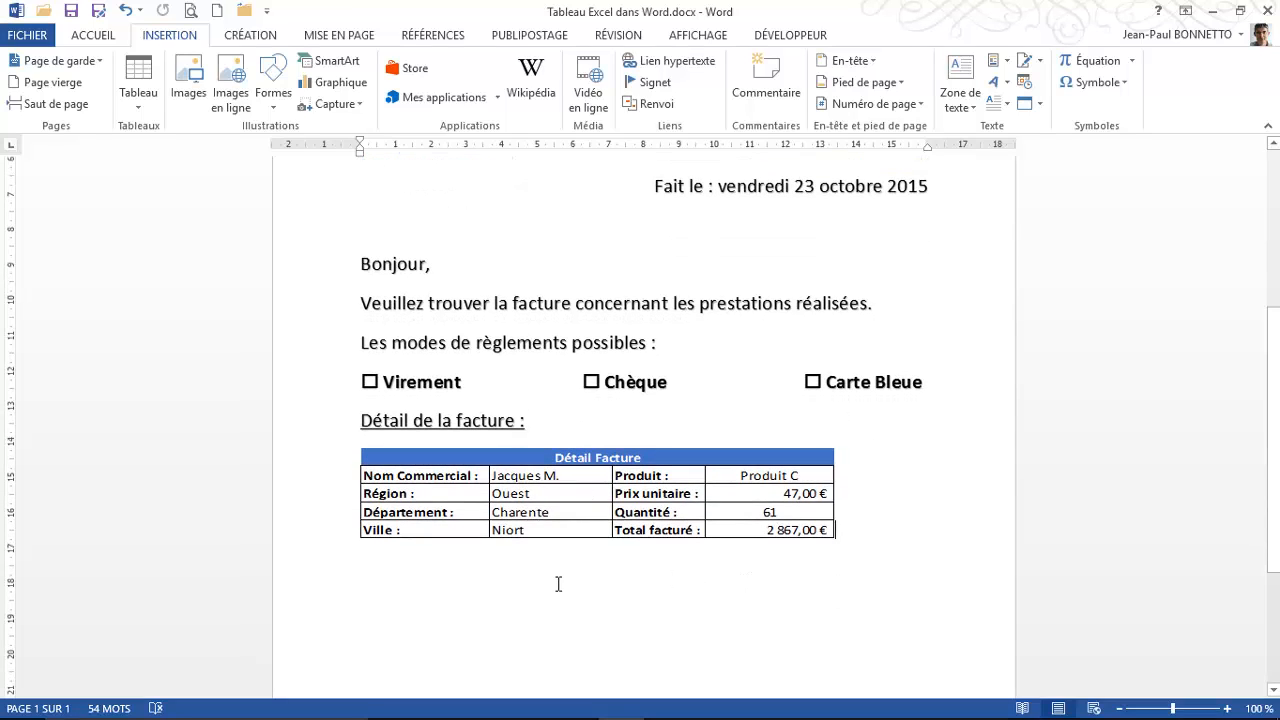
pyautogui.scroll(-1, 555, 578)
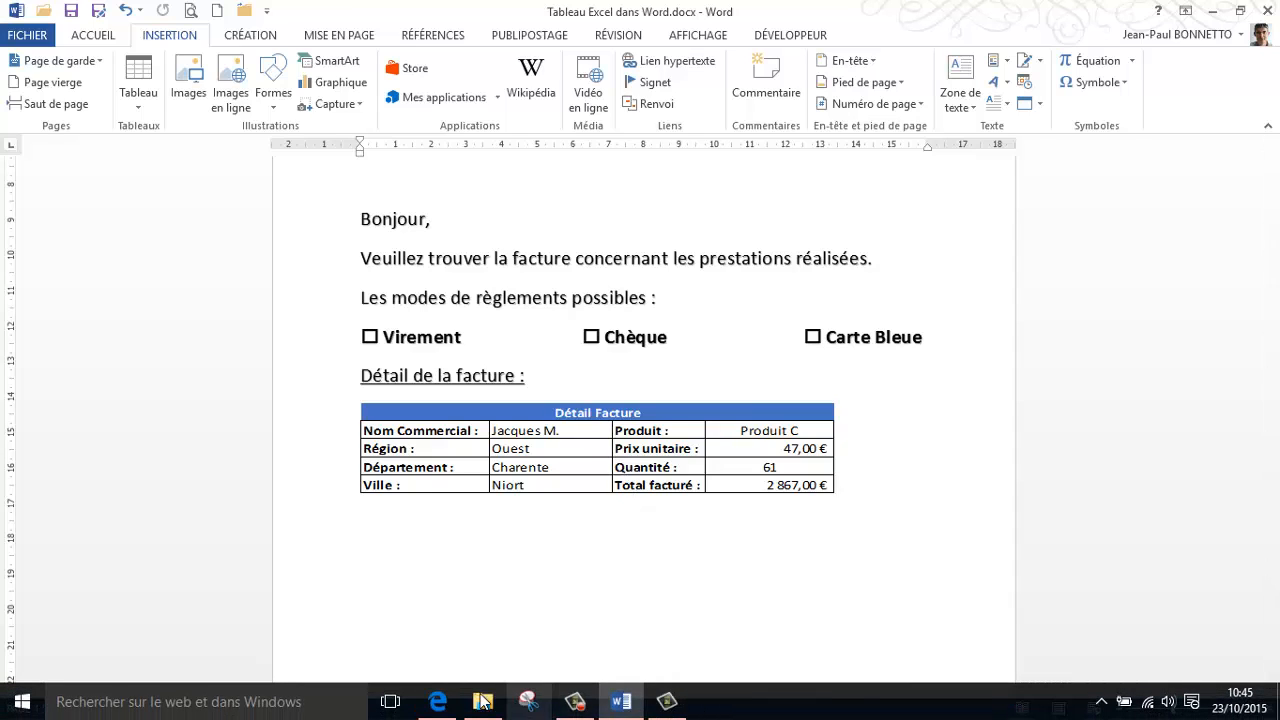
pyautogui.click(596, 463)
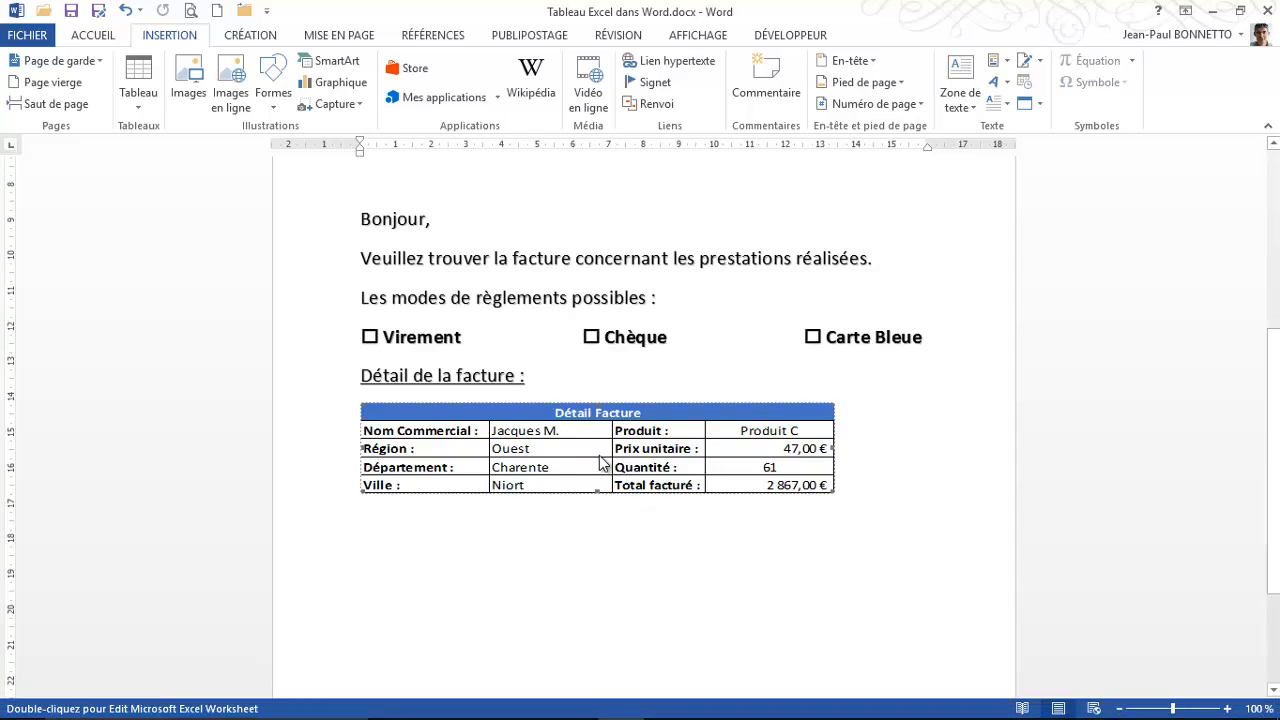
pyautogui.click(679, 534)
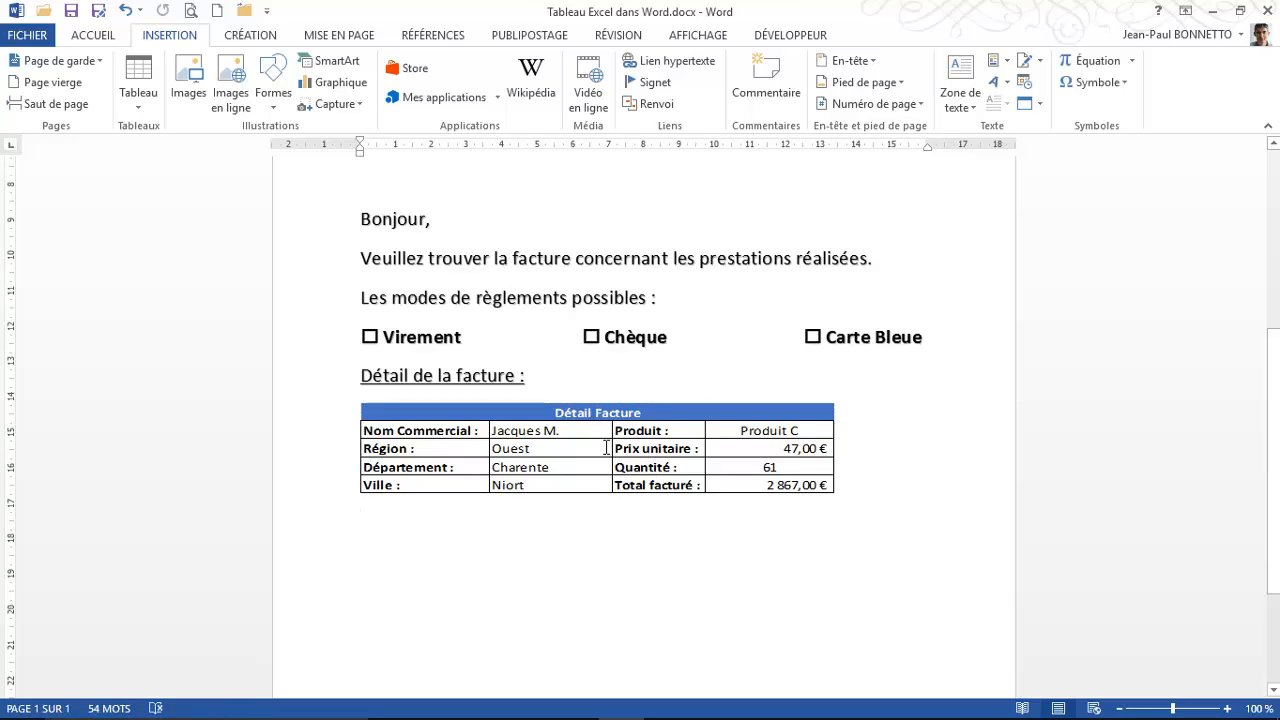
pyautogui.doubleClick(606, 448)
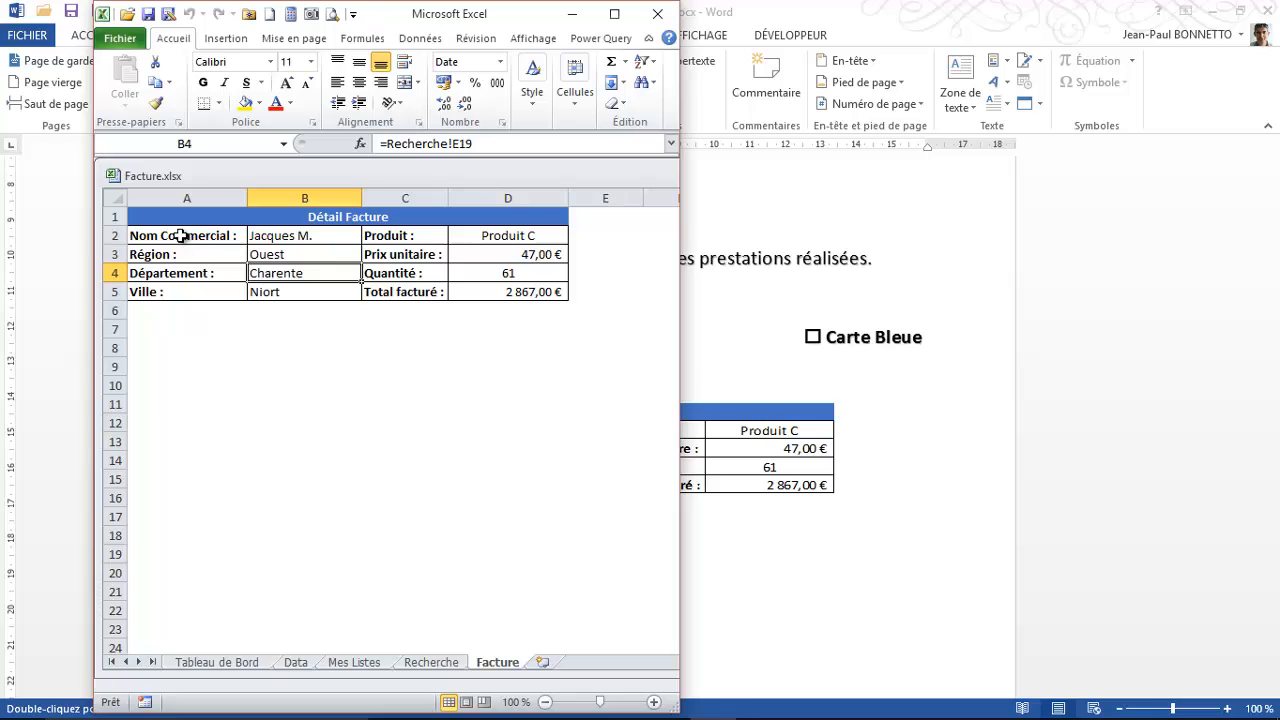
# - Change the font colour of the label cells A2:A5 and C2:C5 on the Facture sheet to dark blue
pyautogui.moveTo(177, 236); pyautogui.dragTo(178, 288)
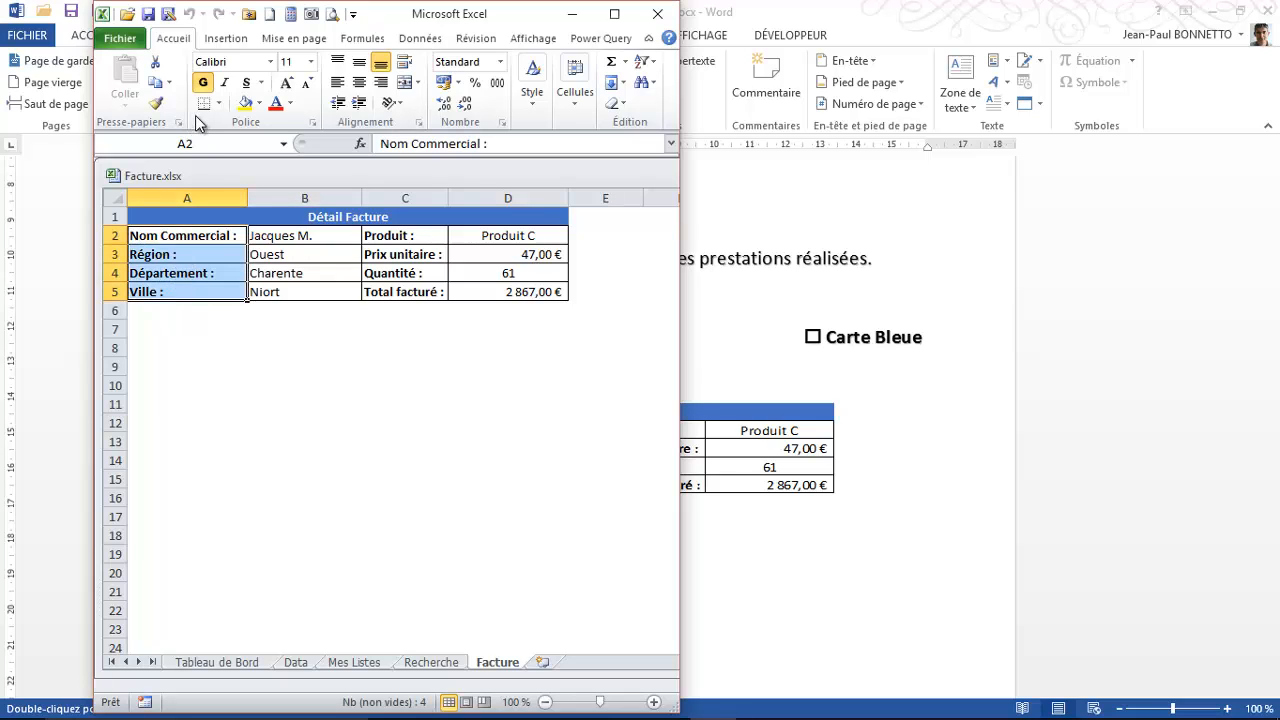
pyautogui.click(291, 103)
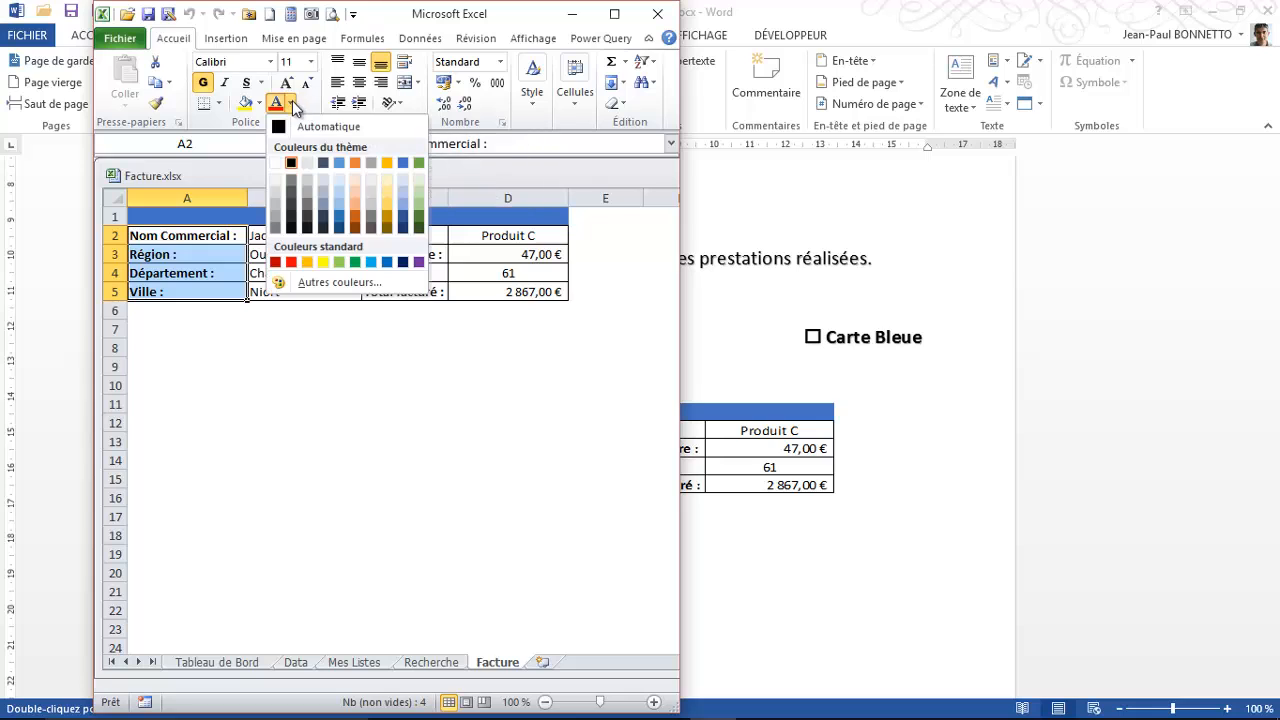
pyautogui.click(400, 225)
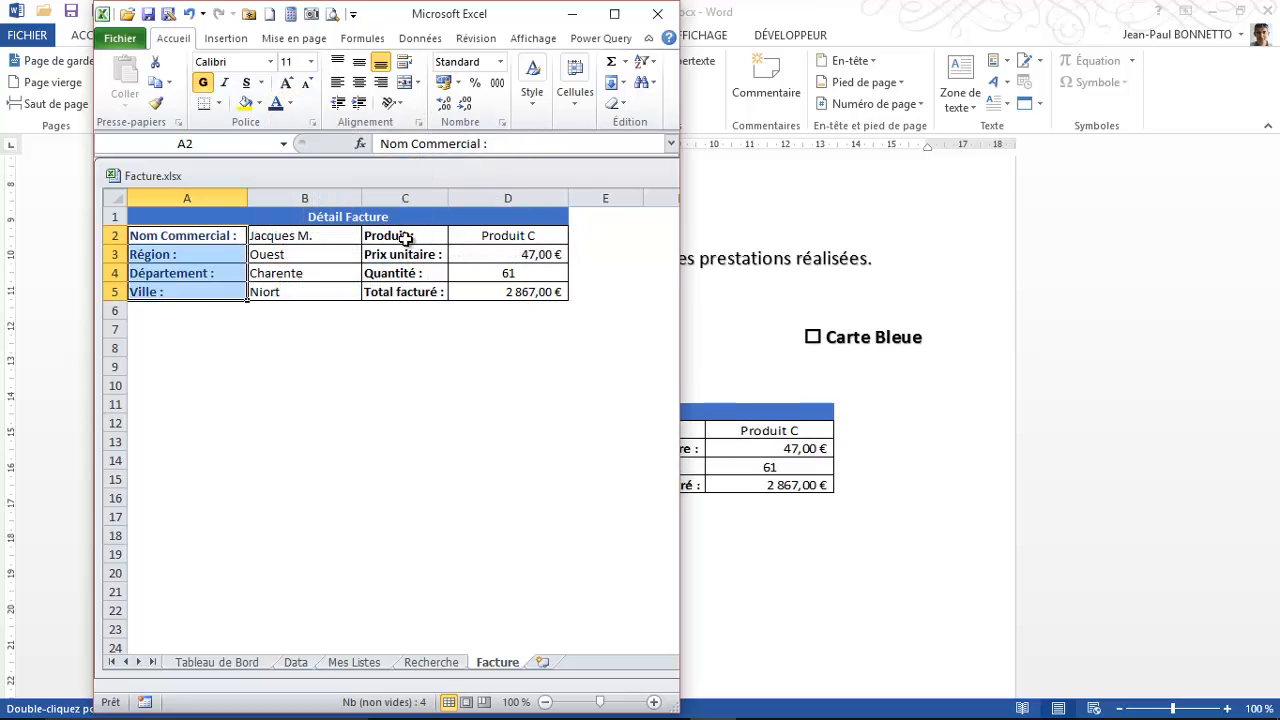
pyautogui.moveTo(406, 238); pyautogui.dragTo(402, 291)
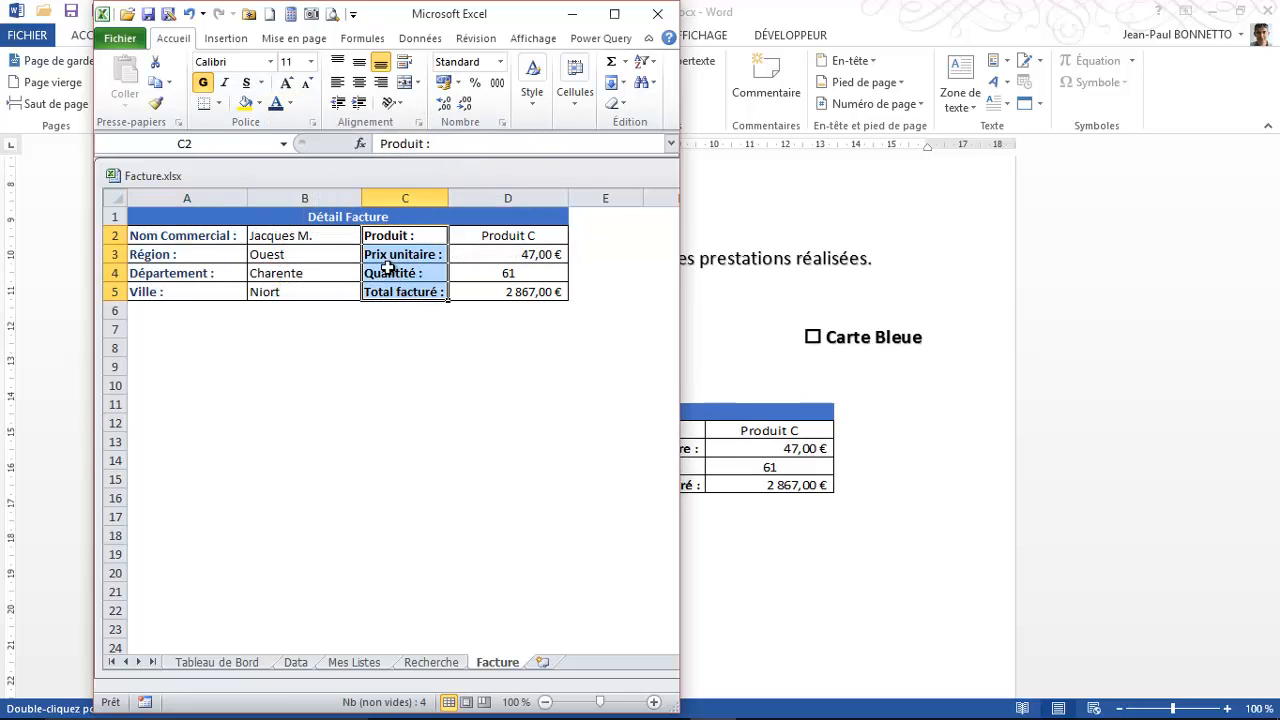
pyautogui.click(277, 103)
pyautogui.click(337, 251)
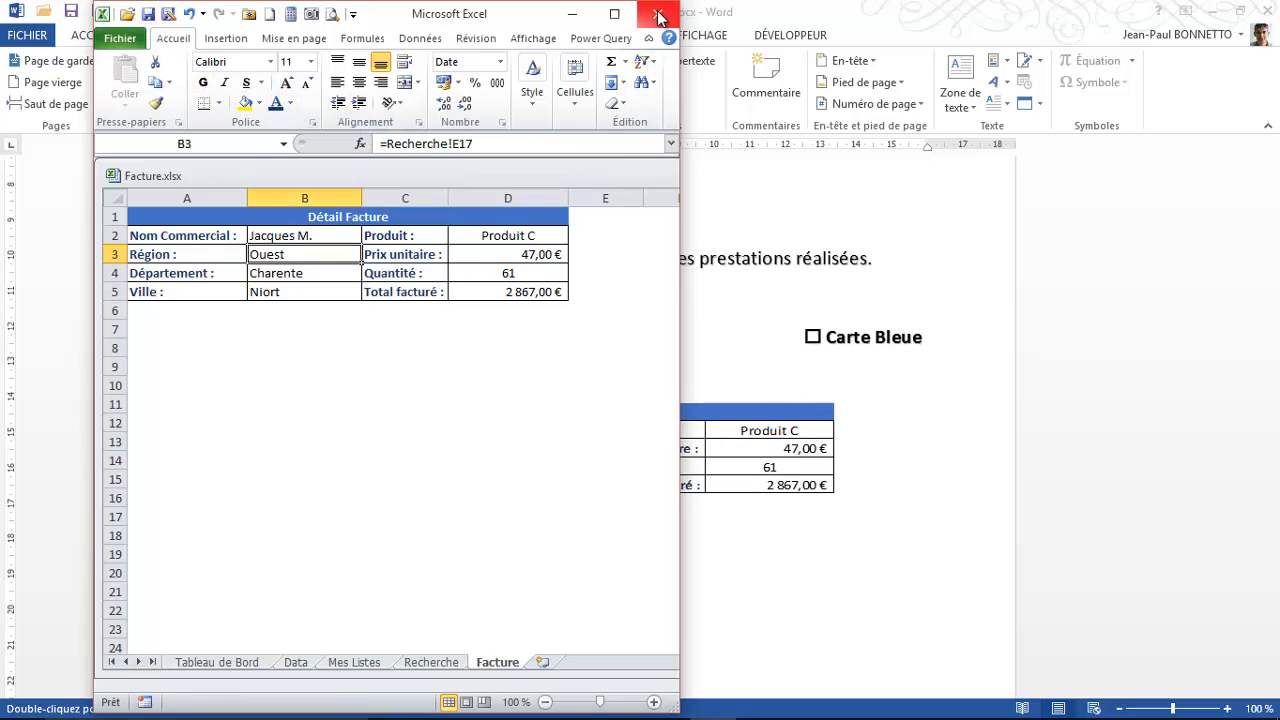
# - Move the Excel window aside to uncover the letter's linked table, and close Excel to return to the letter
pyautogui.moveTo(522, 18); pyautogui.dragTo(404, 20)
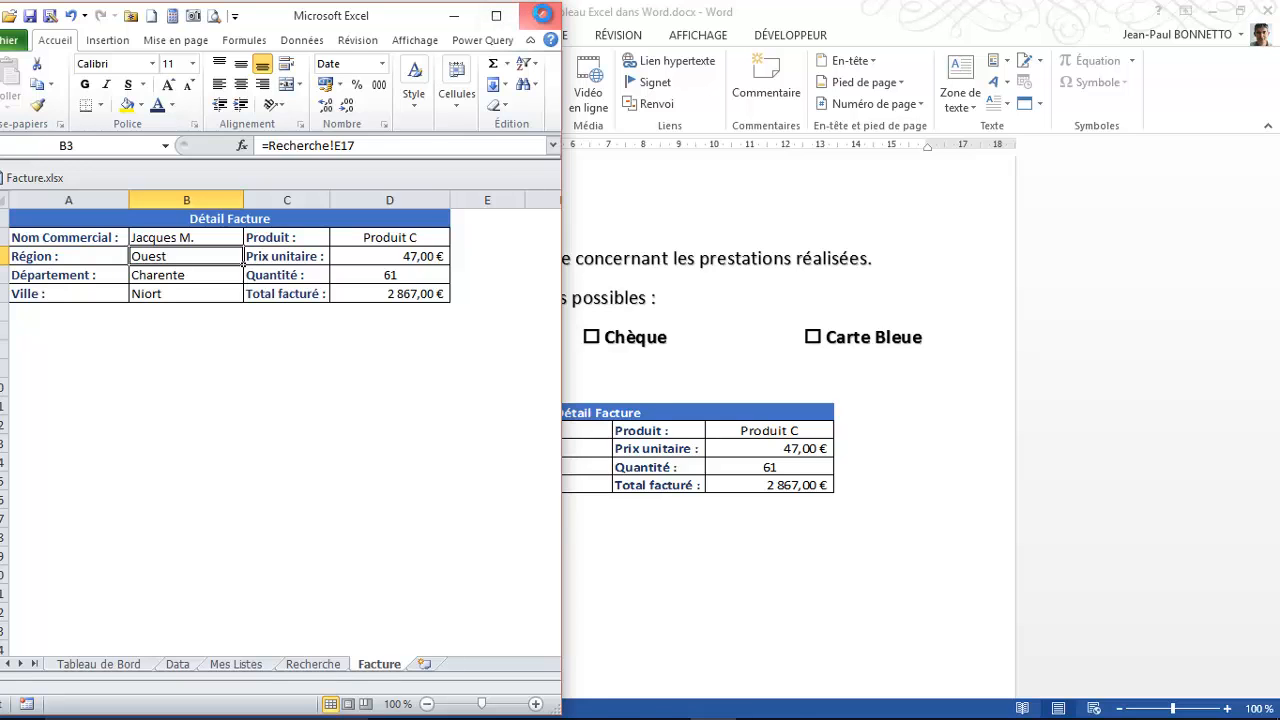
pyautogui.click(541, 20)
pyautogui.scroll(3, 669, 456)
pyautogui.scroll(3, 669, 456)
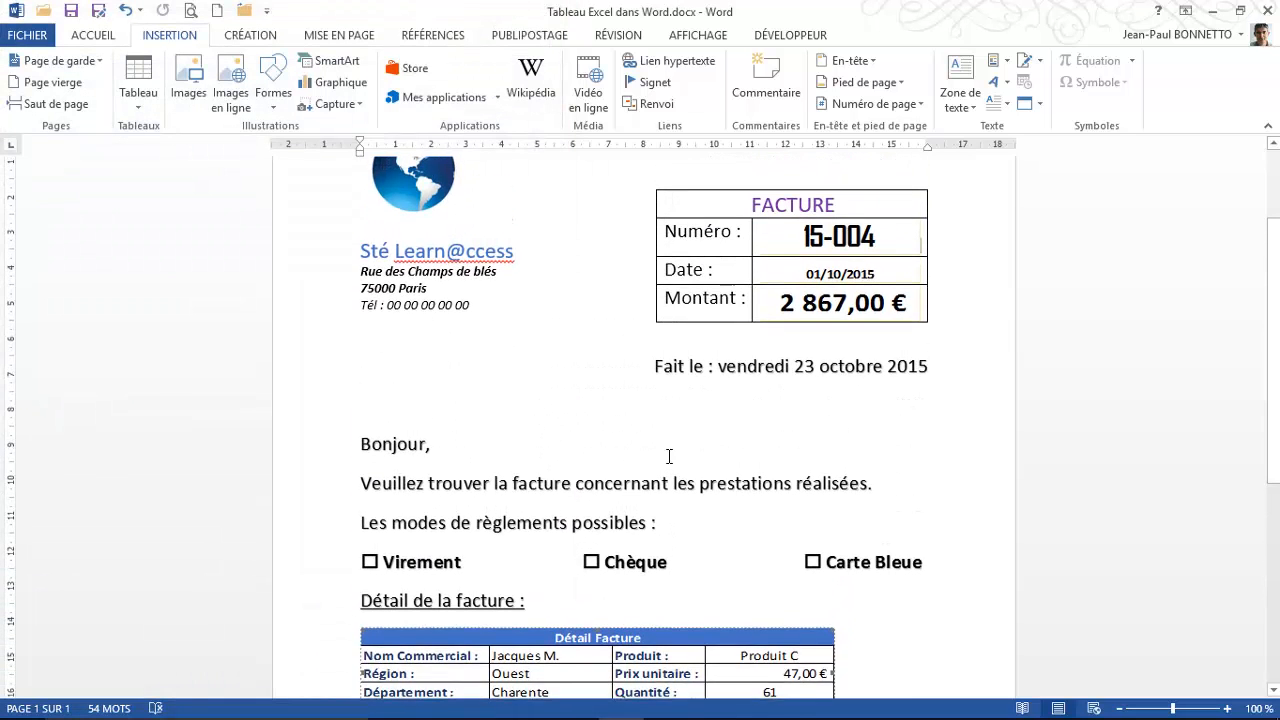
pyautogui.scroll(-4, 686, 357)
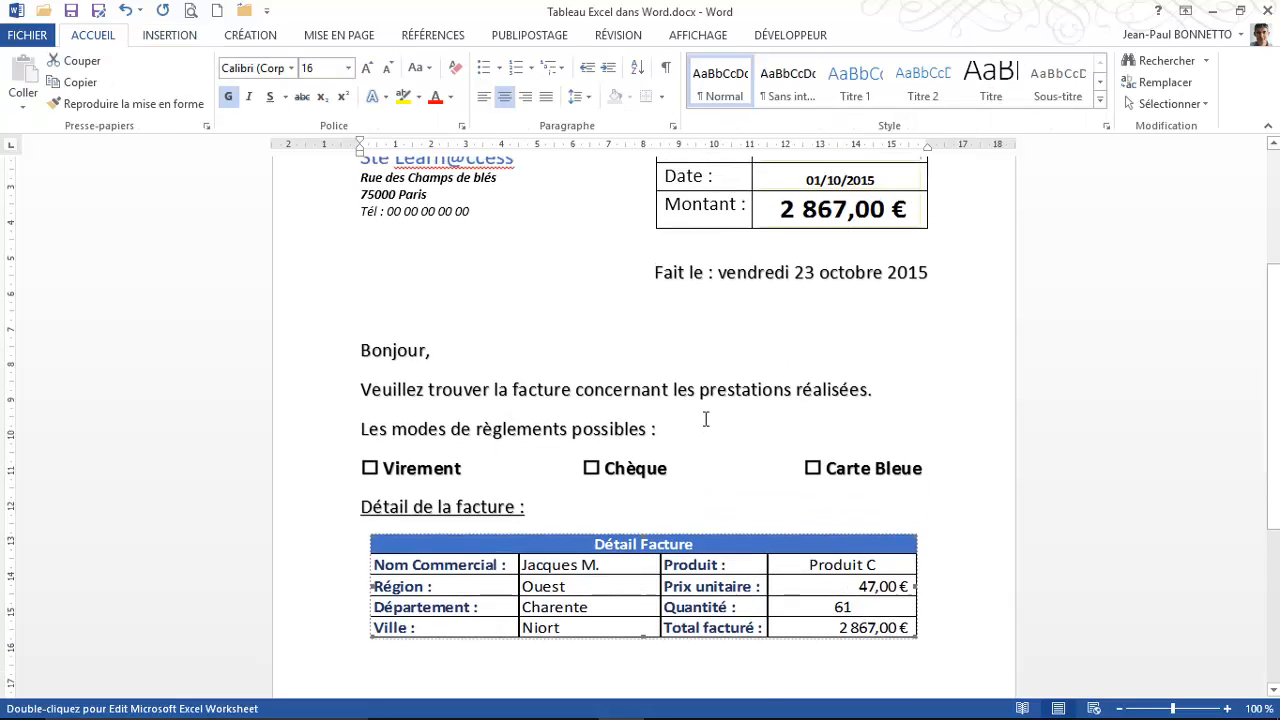
# - Set the Détail Facture table's link to manual update (Mise à jour manuelle) and lock it (Verrouillée)
pyautogui.scroll(2, 706, 420)
pyautogui.scroll(-1, 730, 325)
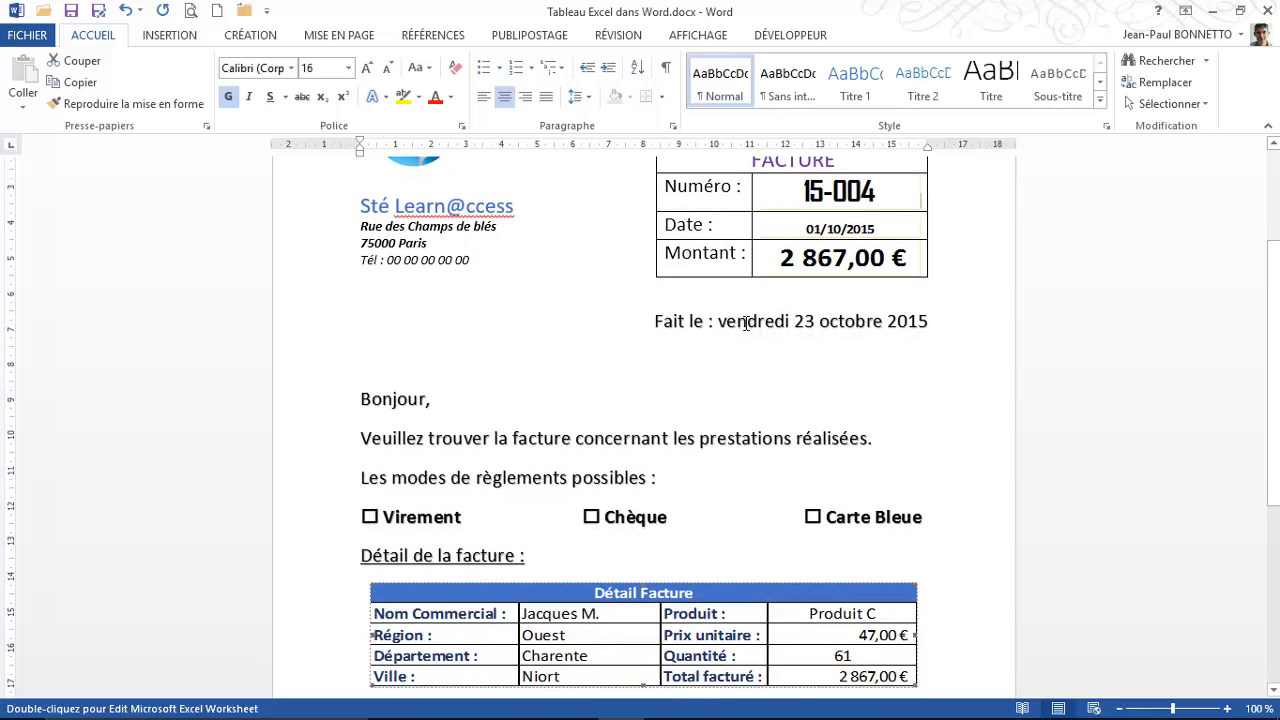
pyautogui.scroll(-1, 667, 312)
pyautogui.scroll(-5, 667, 312)
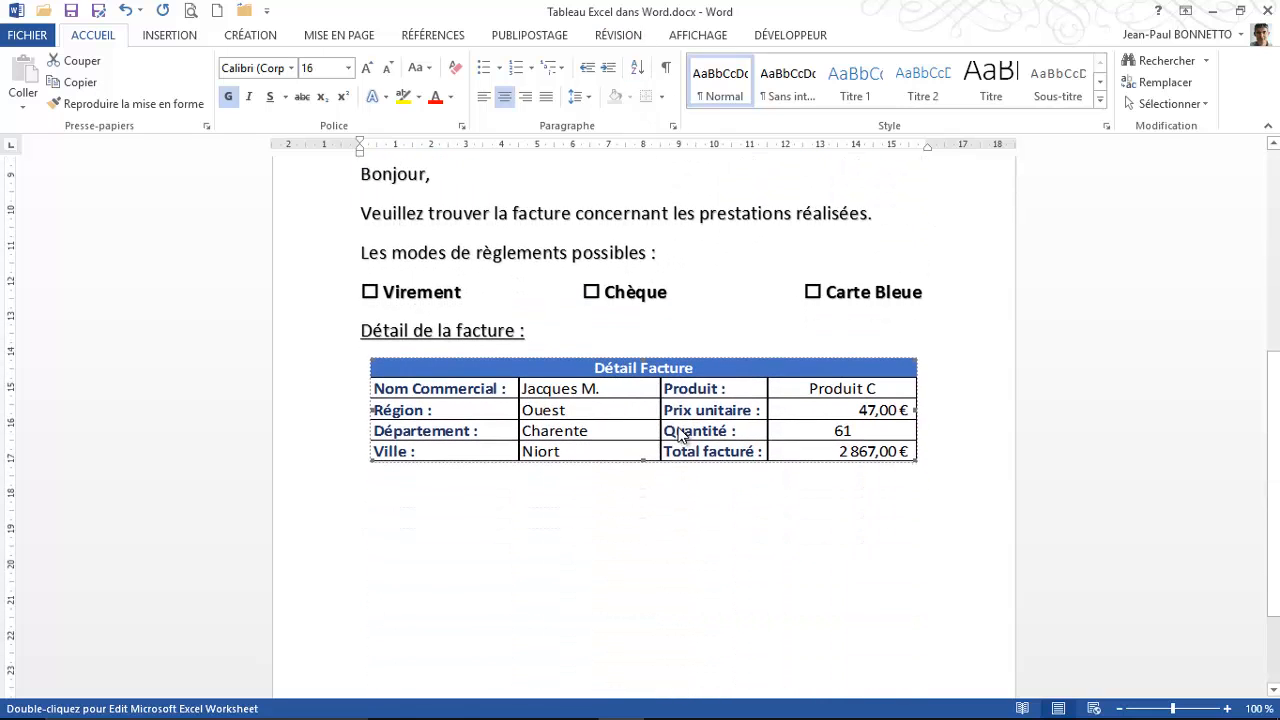
pyautogui.rightClick(623, 420)
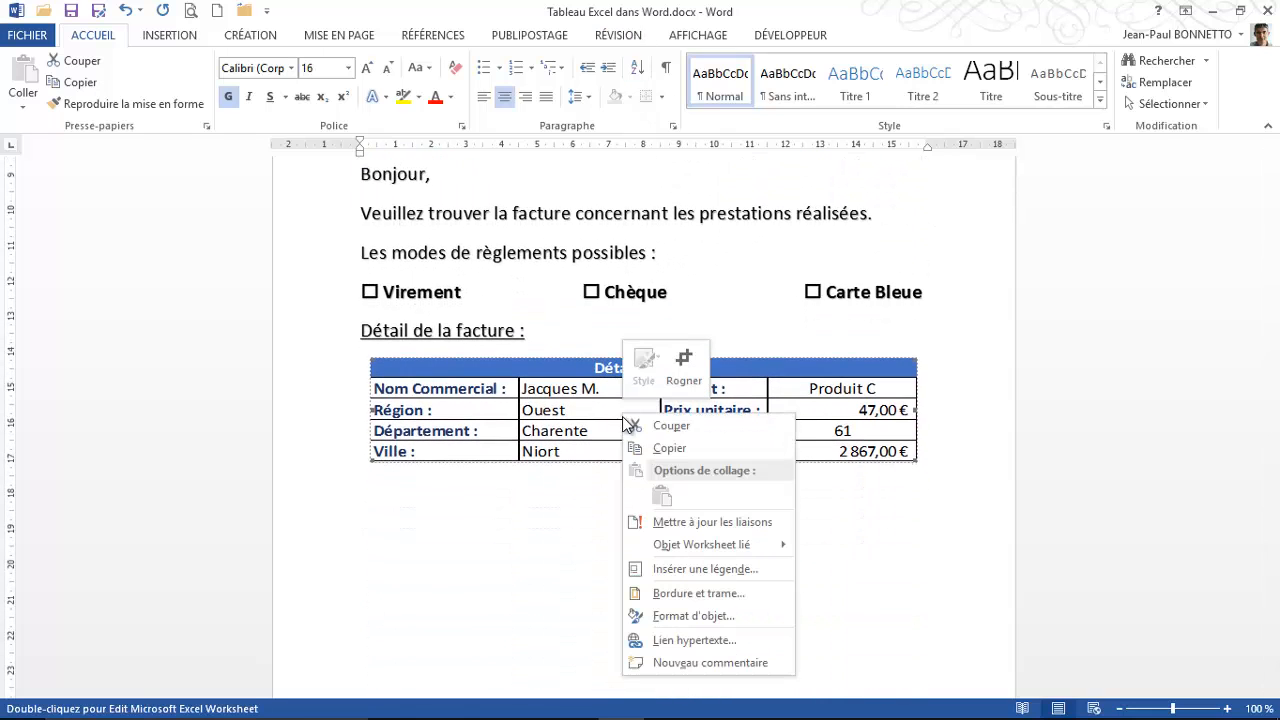
pyautogui.moveTo(700, 550)
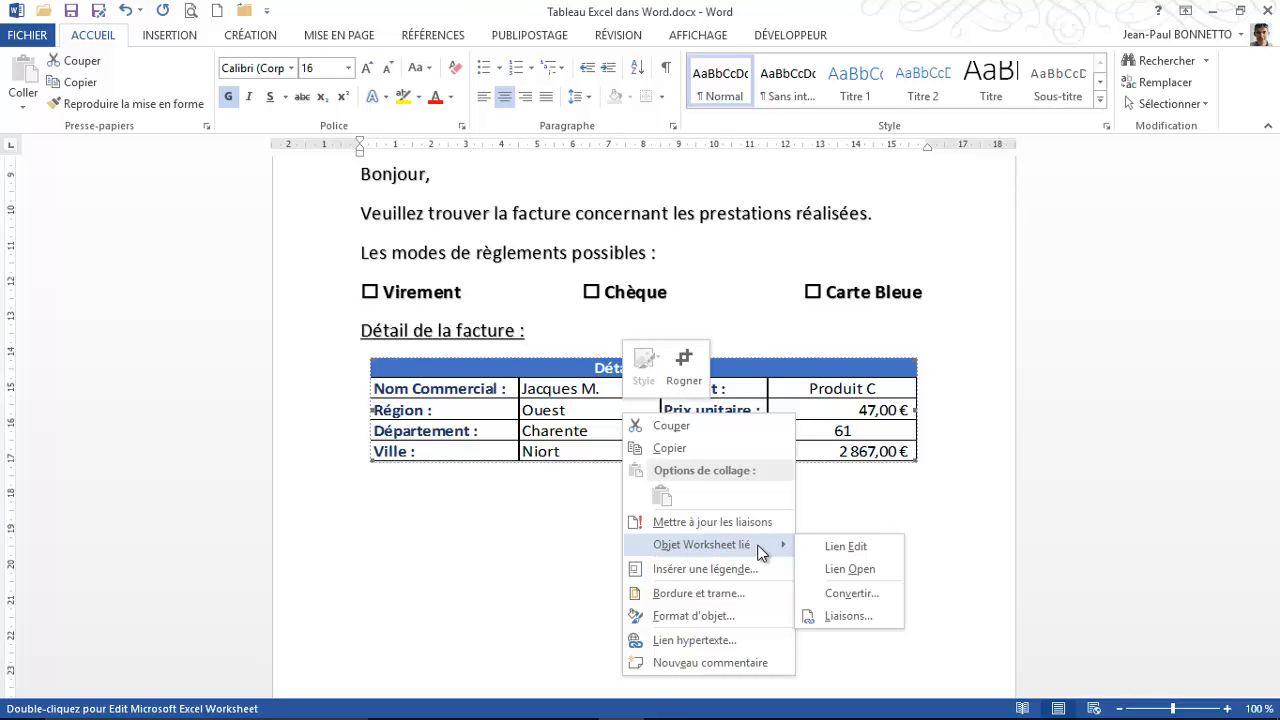
pyautogui.click(849, 617)
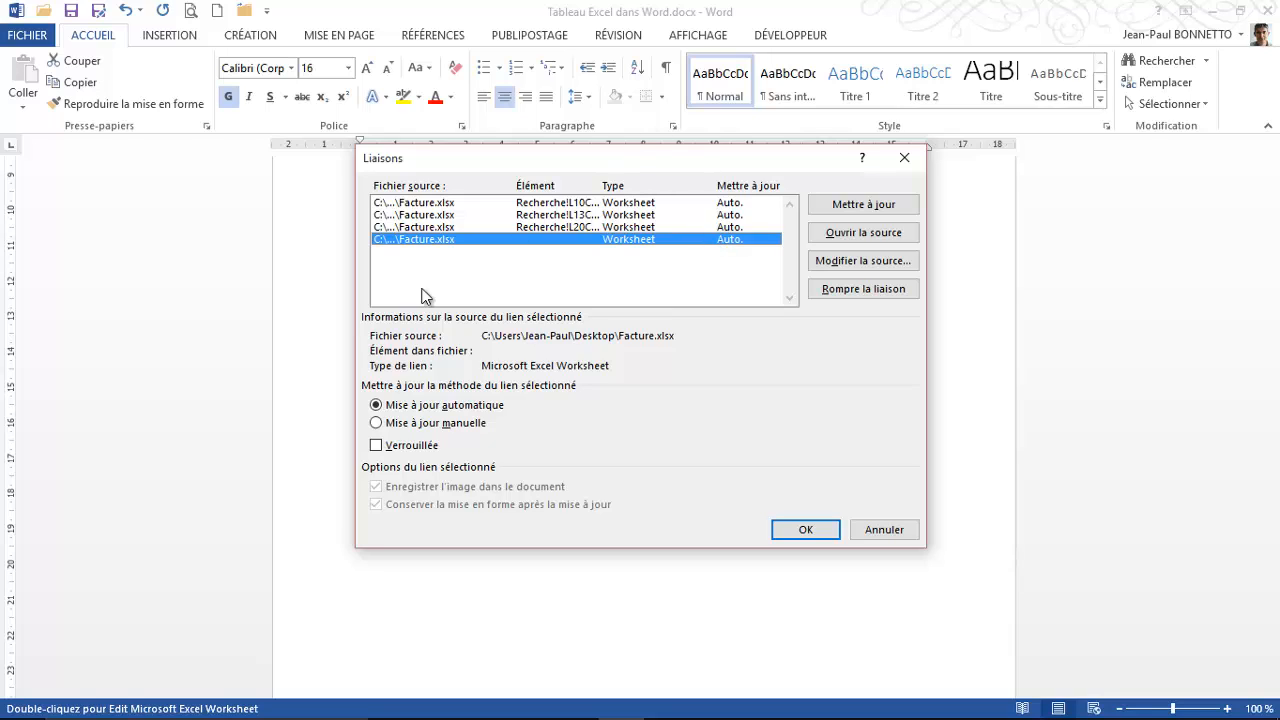
pyautogui.click(376, 422)
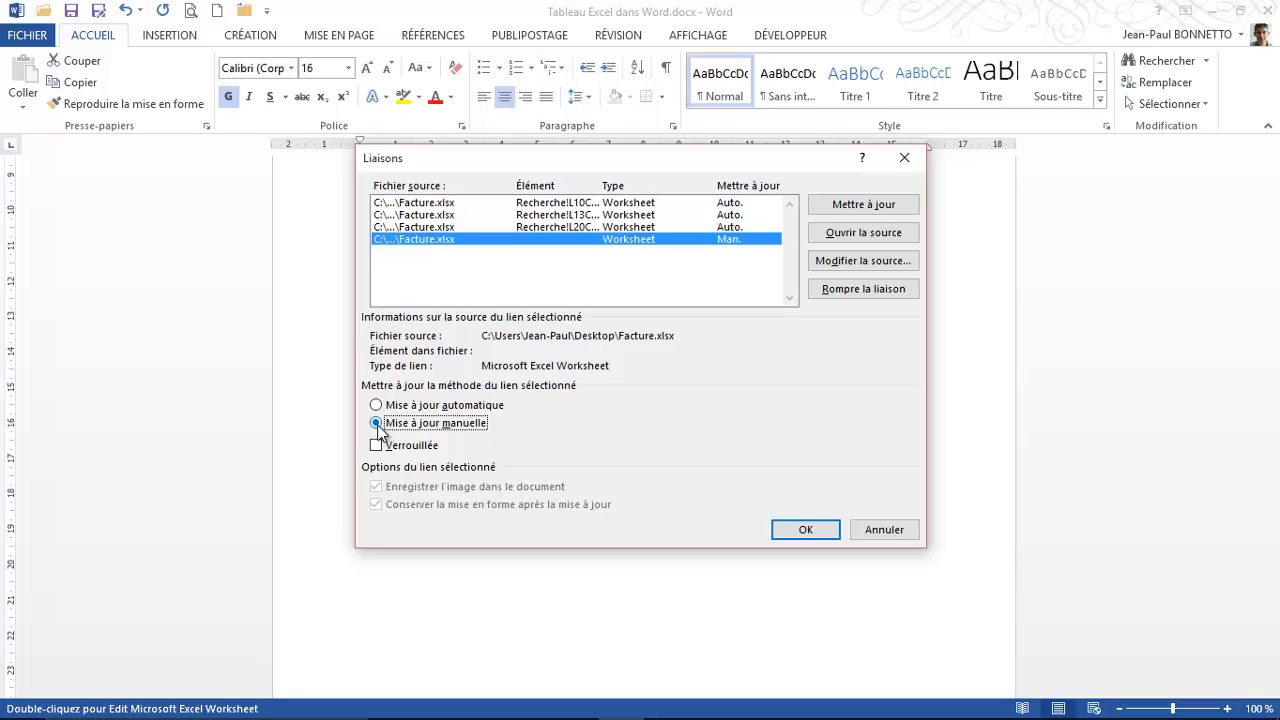
pyautogui.click(376, 446)
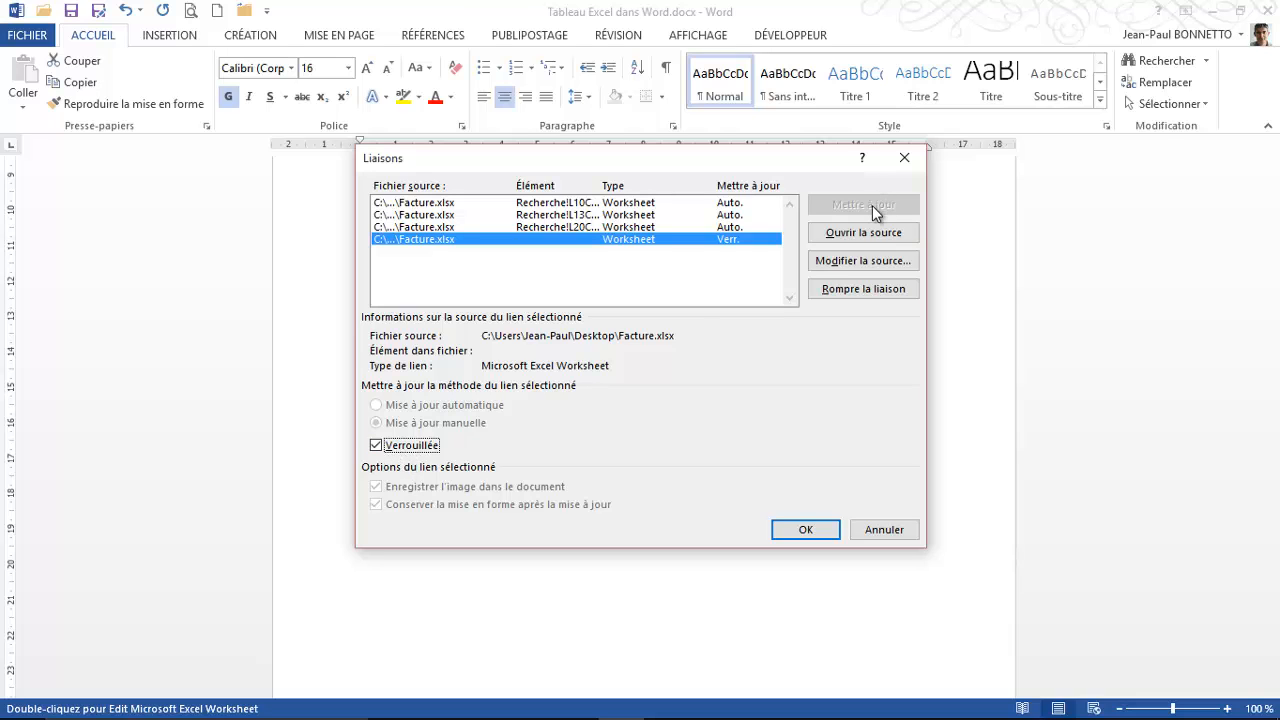
pyautogui.click(806, 530)
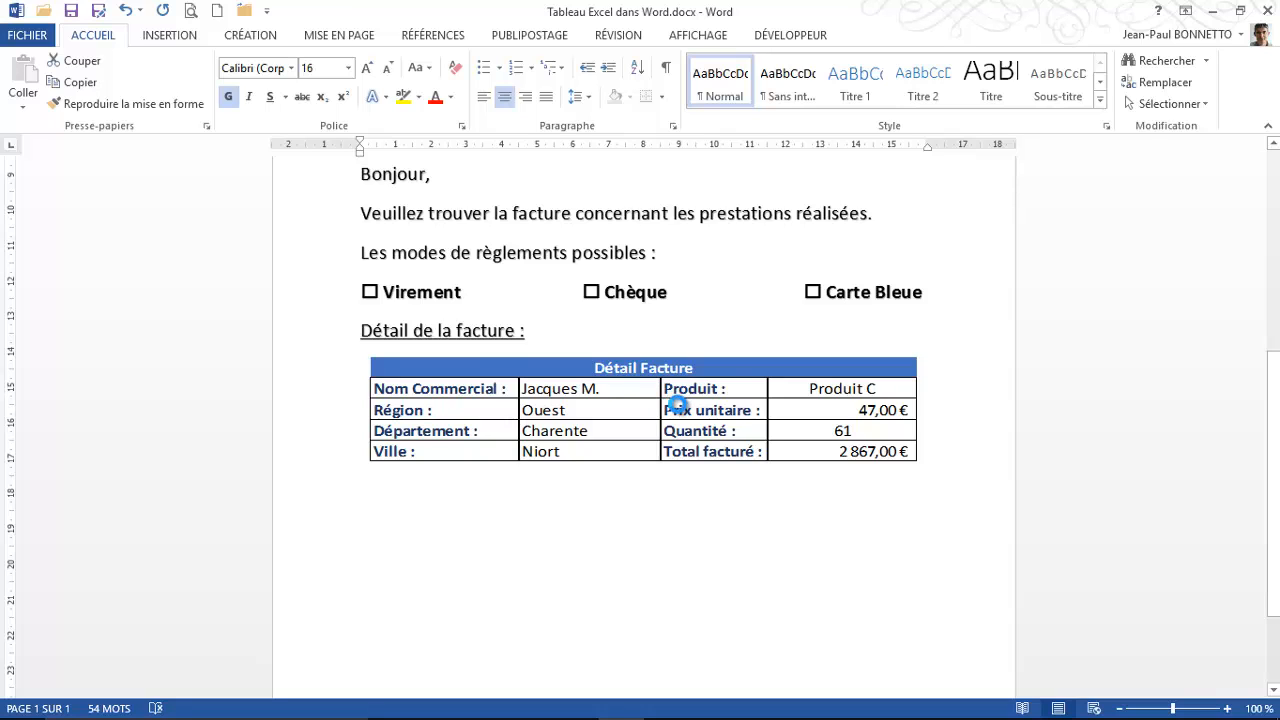
# - Unlock the Détail Facture table's link and set its update method back to Mise à jour automatique
pyautogui.rightClick(681, 408)
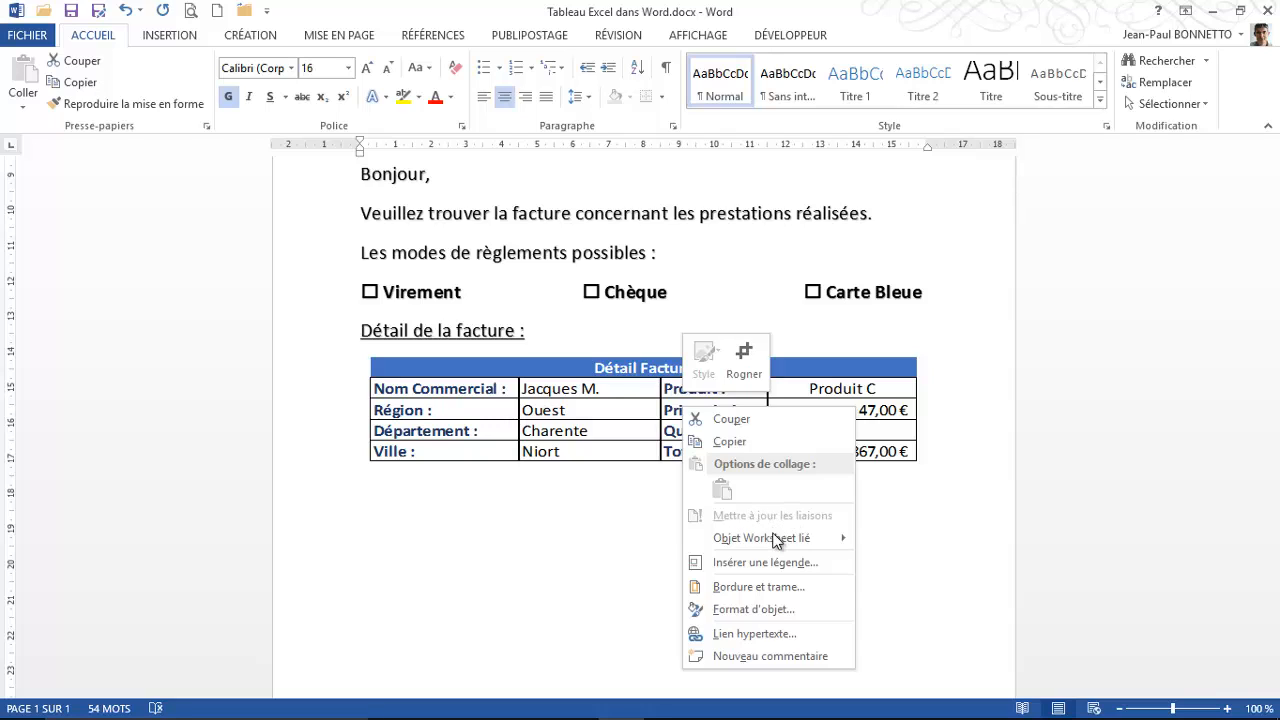
pyautogui.moveTo(776, 541)
pyautogui.click(910, 608)
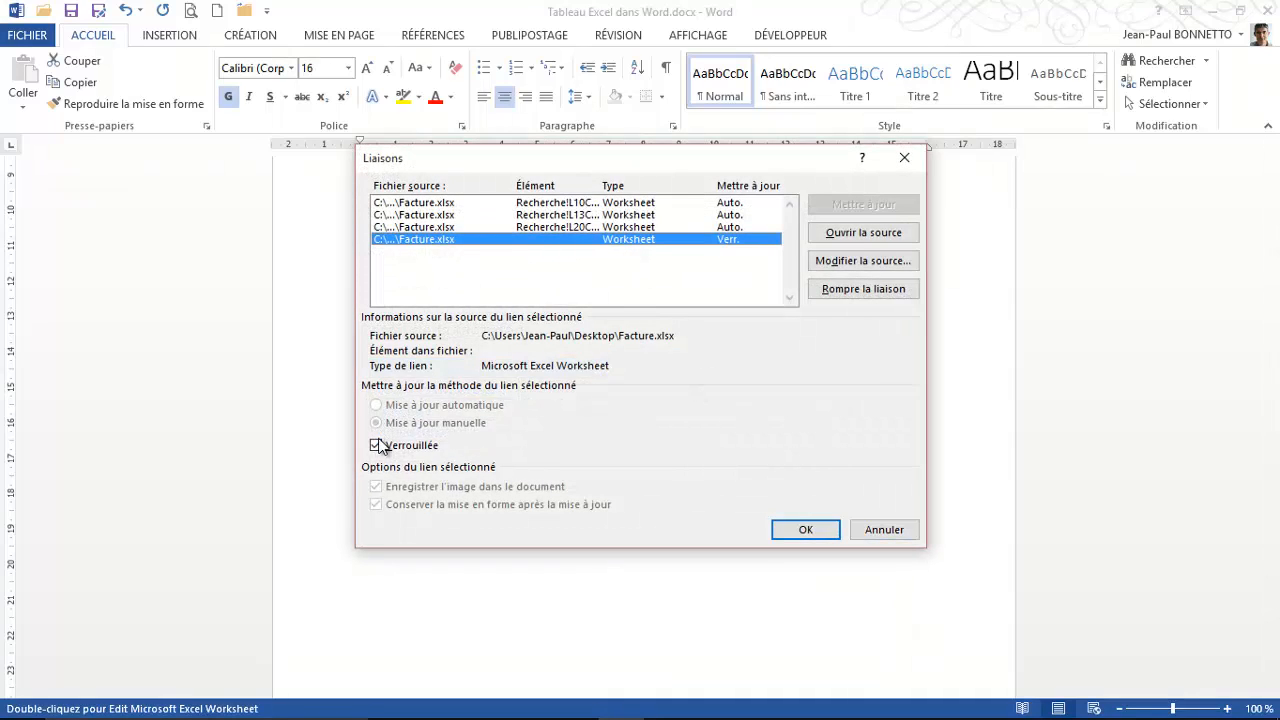
pyautogui.click(376, 445)
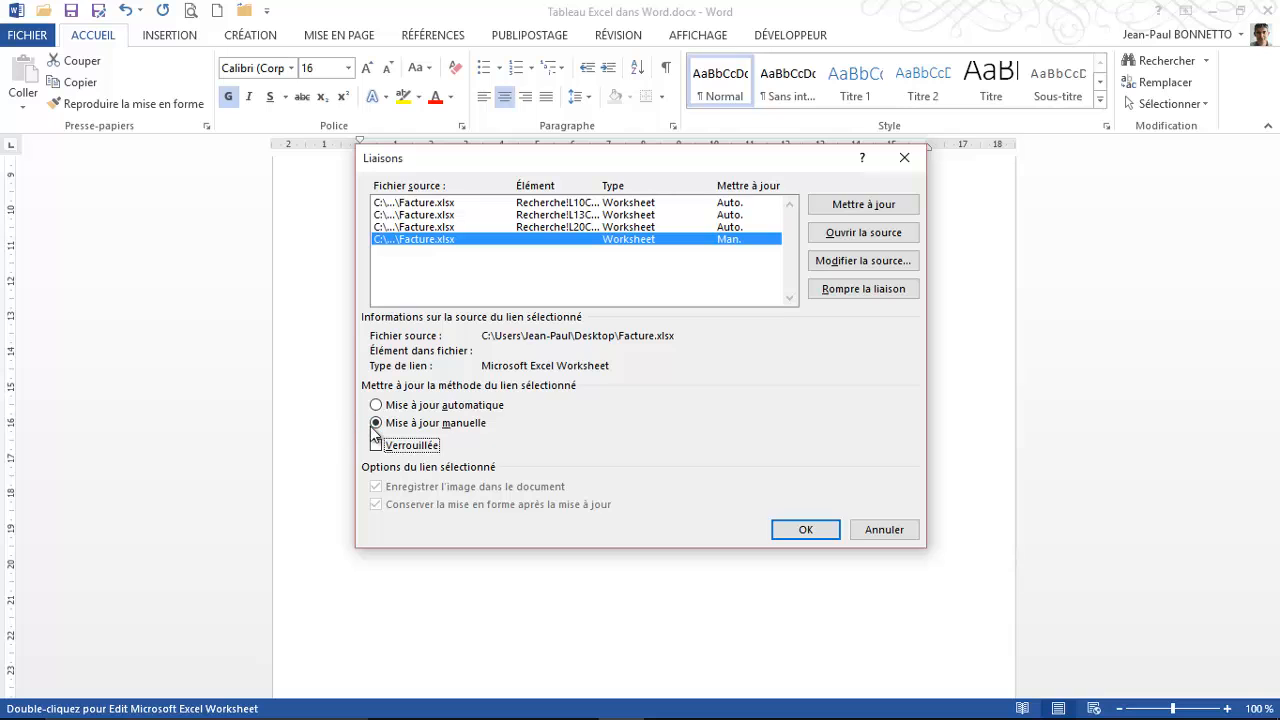
pyautogui.click(378, 406)
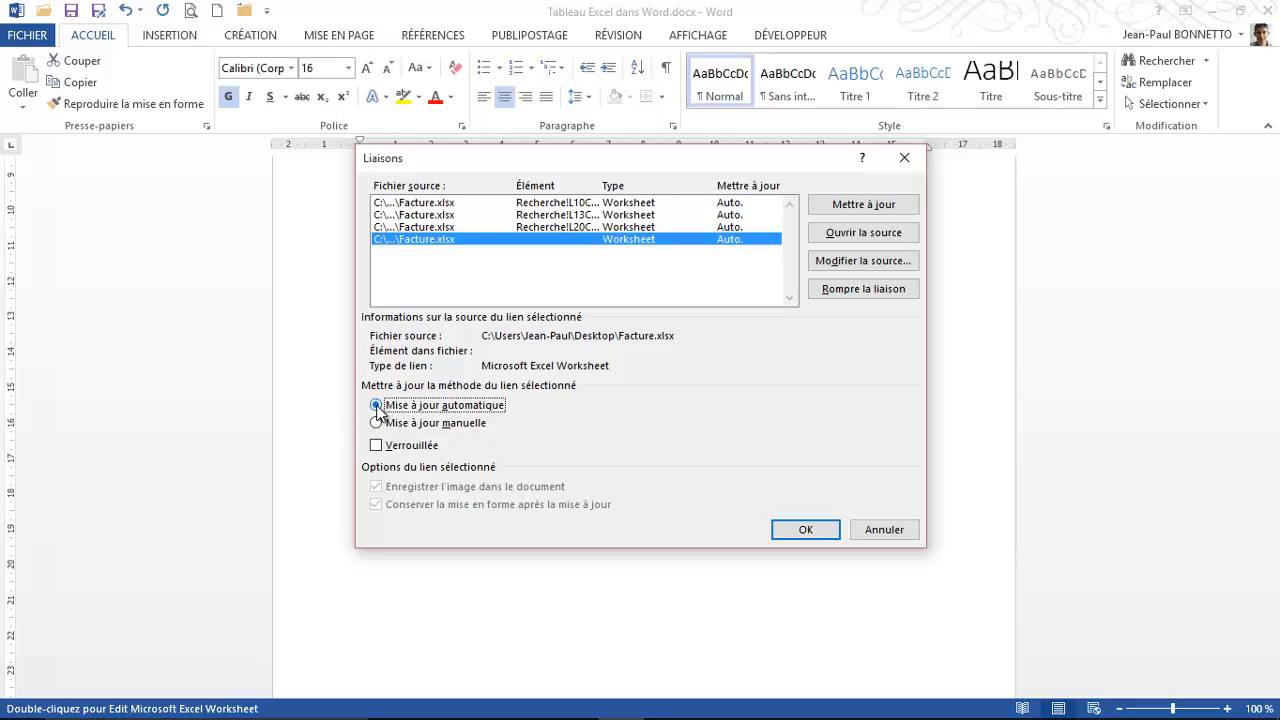
pyautogui.click(806, 529)
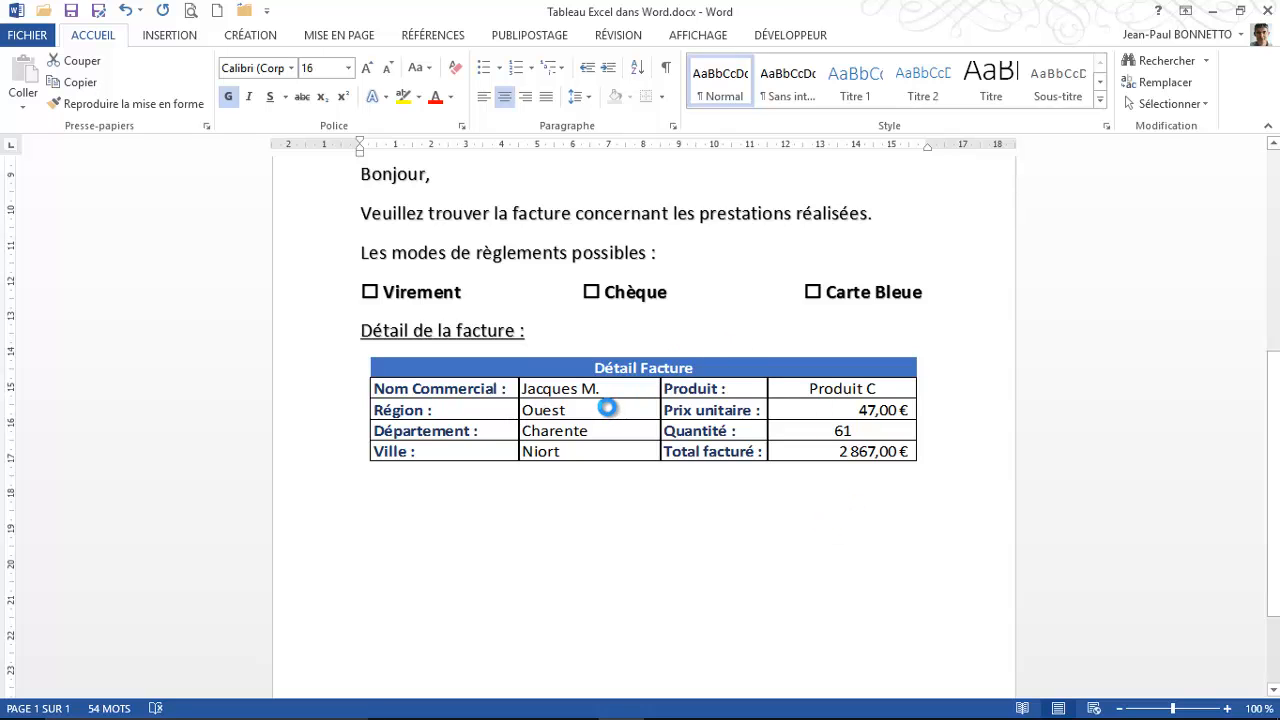
pyautogui.scroll(5, 608, 407)
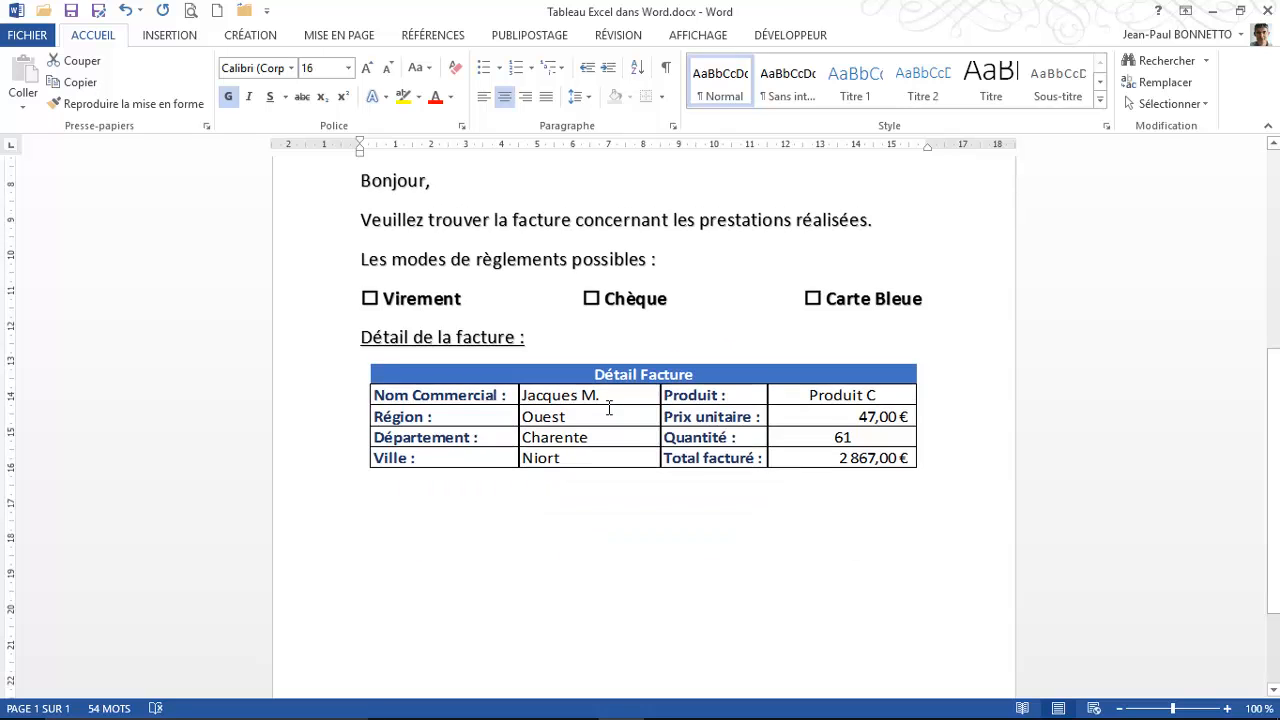
pyautogui.scroll(2, 608, 407)
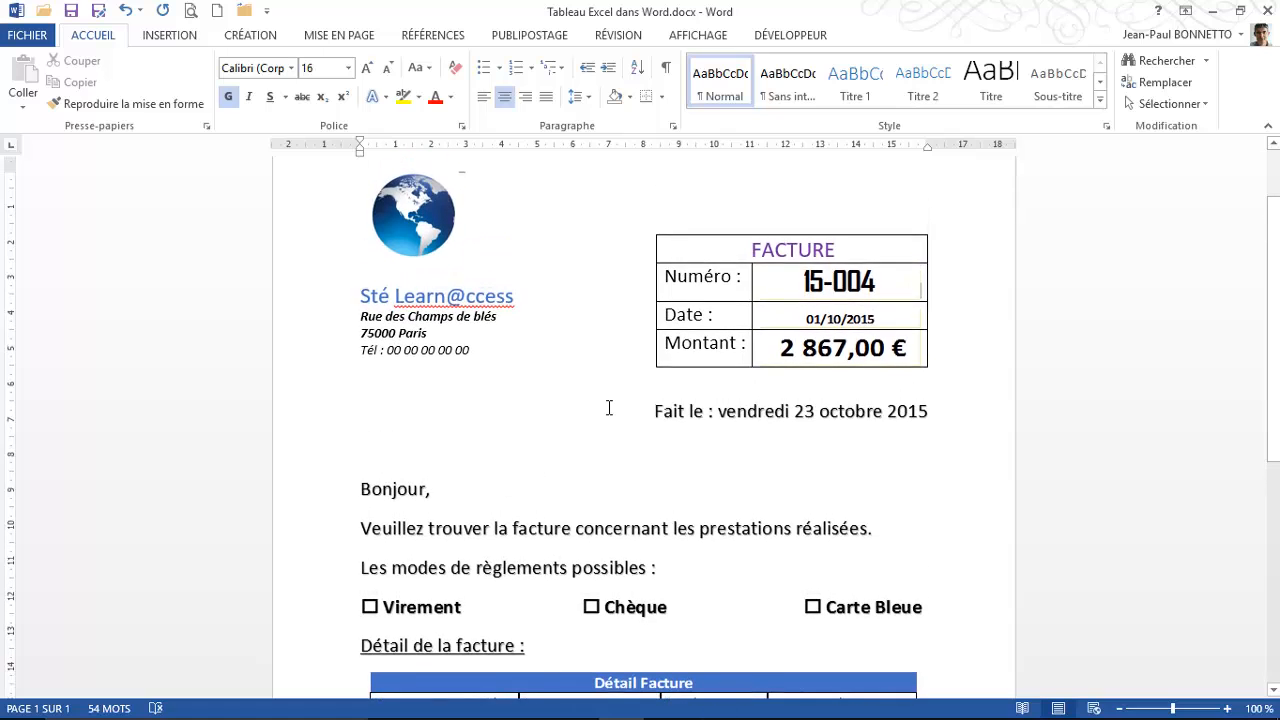
pyautogui.scroll(-3, 604, 338)
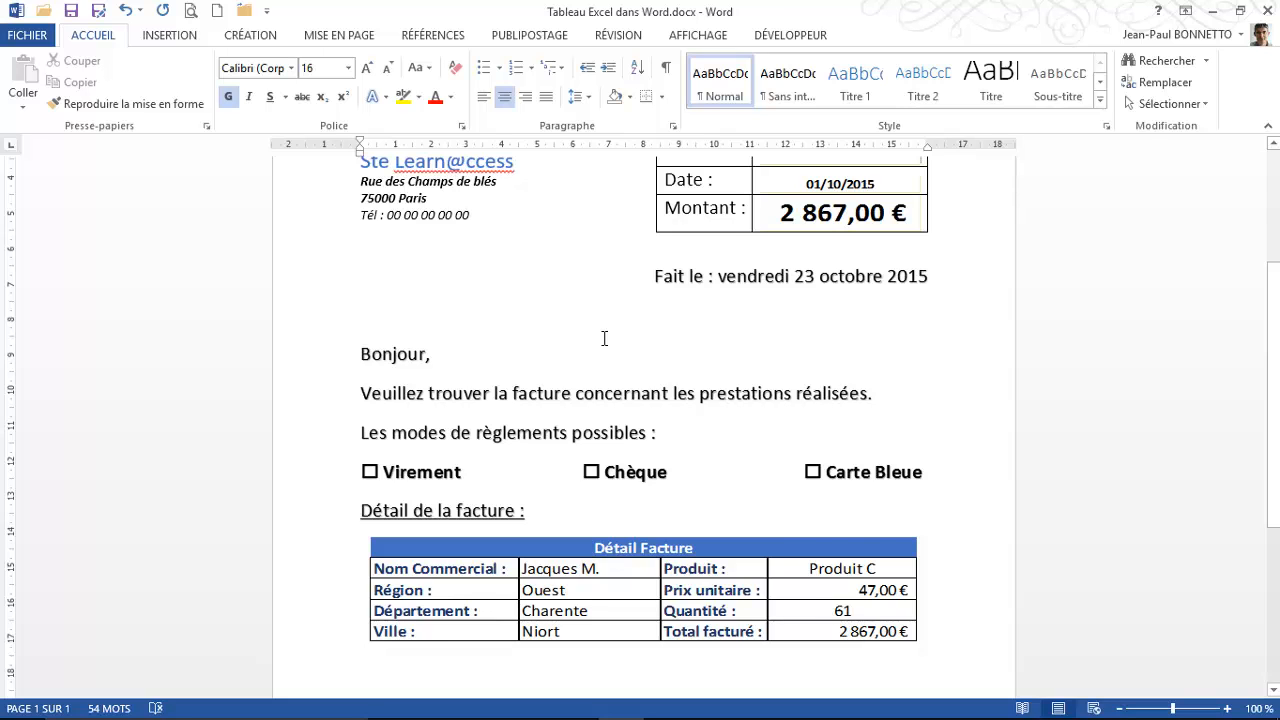
pyautogui.scroll(-3, 508, 457)
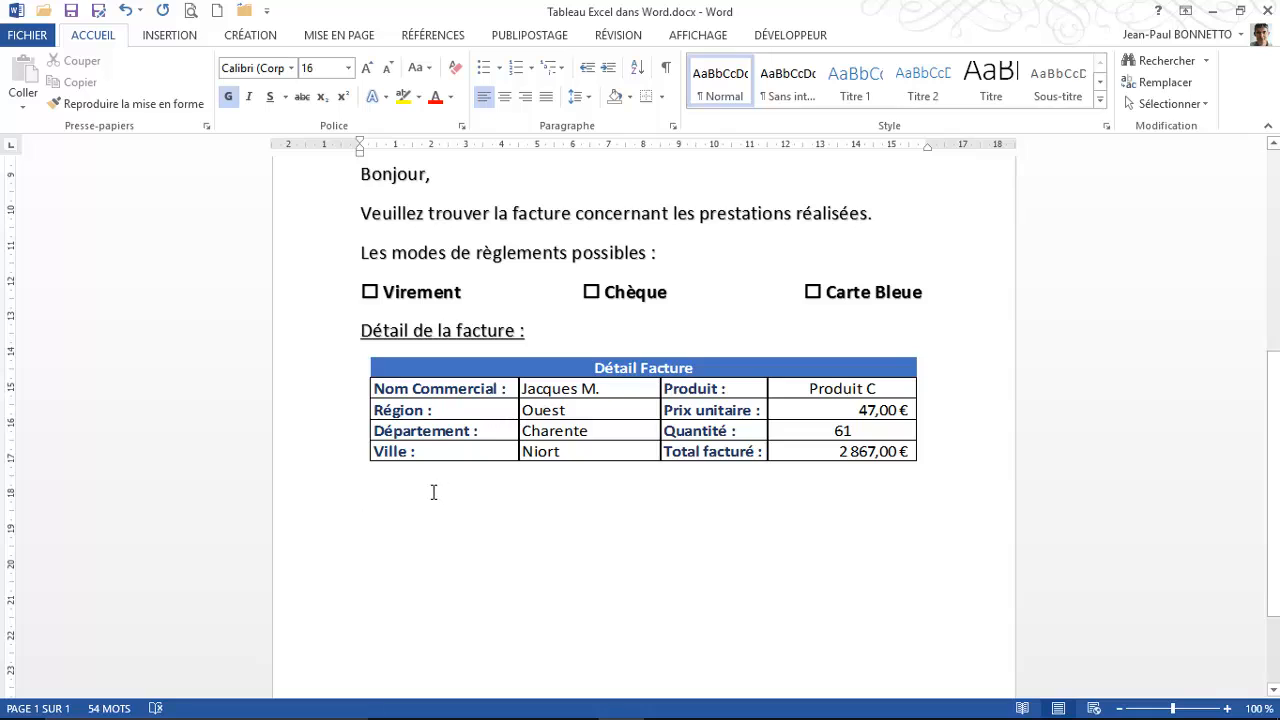